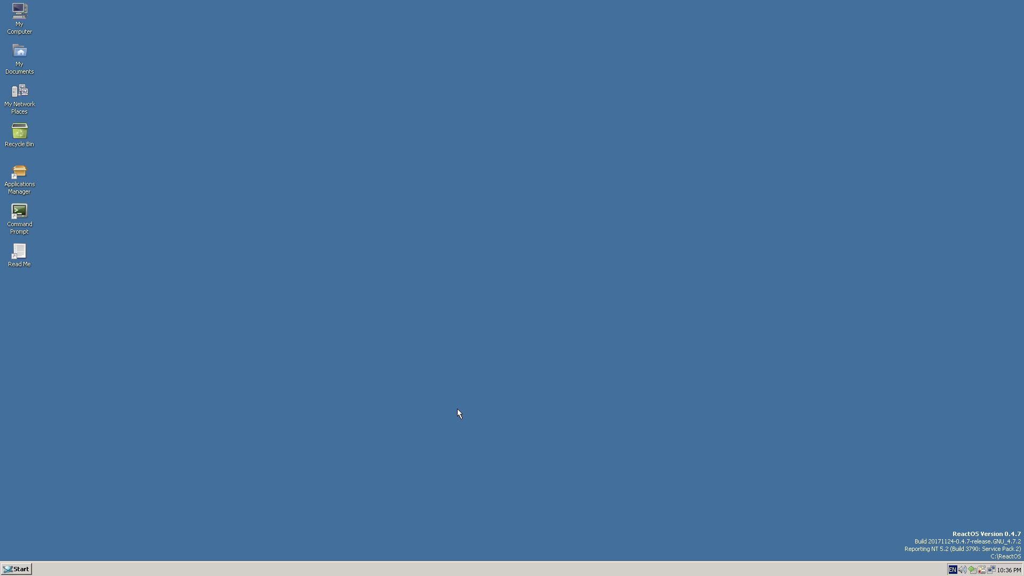
- Open the ReactOS Themes (D:) drive from My Computer
{"action": "double_click", "coordinate": [18, 12]}
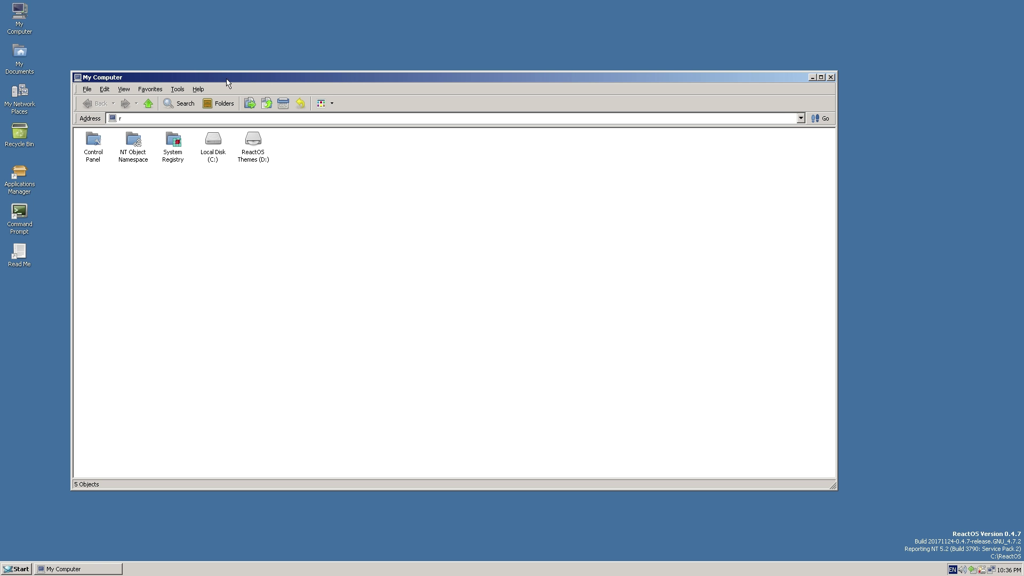
{"action": "left_click_drag", "start_coordinate": [226, 78], "coordinate": [290, 97]}
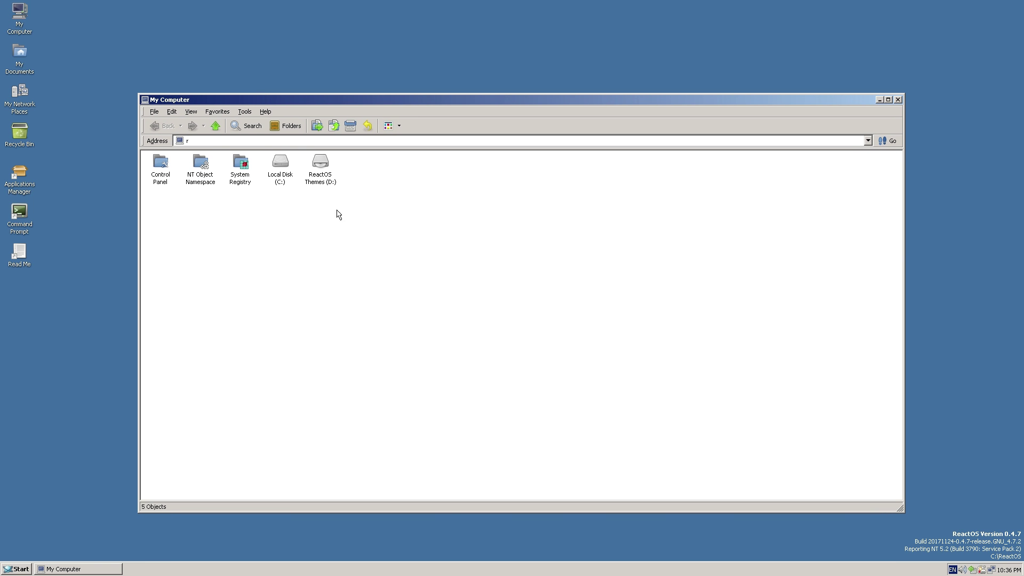
{"action": "left_click", "coordinate": [322, 183]}
{"action": "double_click", "coordinate": [322, 183]}
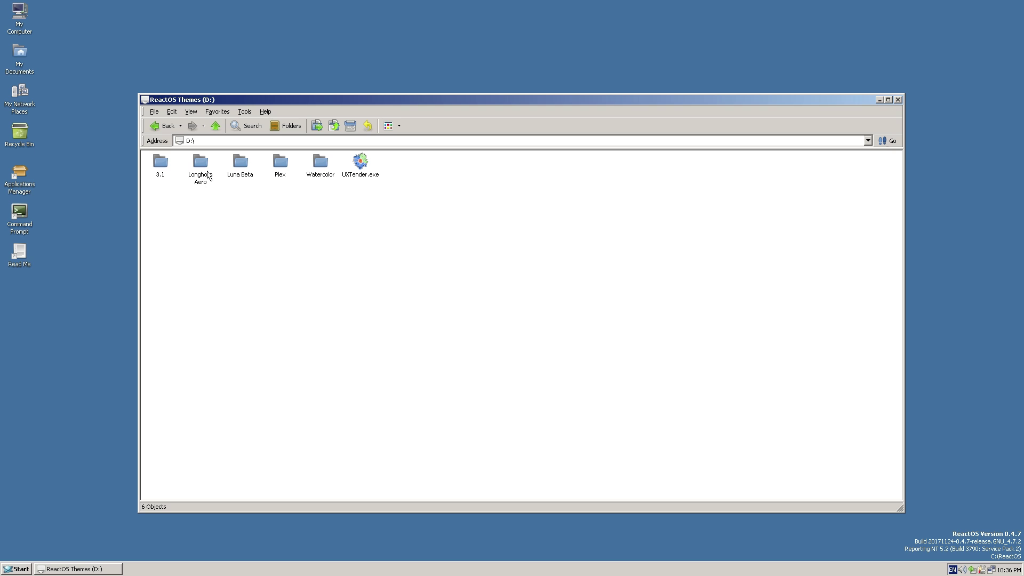
- Go through the theme folders and UXTender.exe on the ReactOS Themes drive one by one
{"action": "left_click", "coordinate": [157, 166]}
{"action": "left_click", "coordinate": [200, 165]}
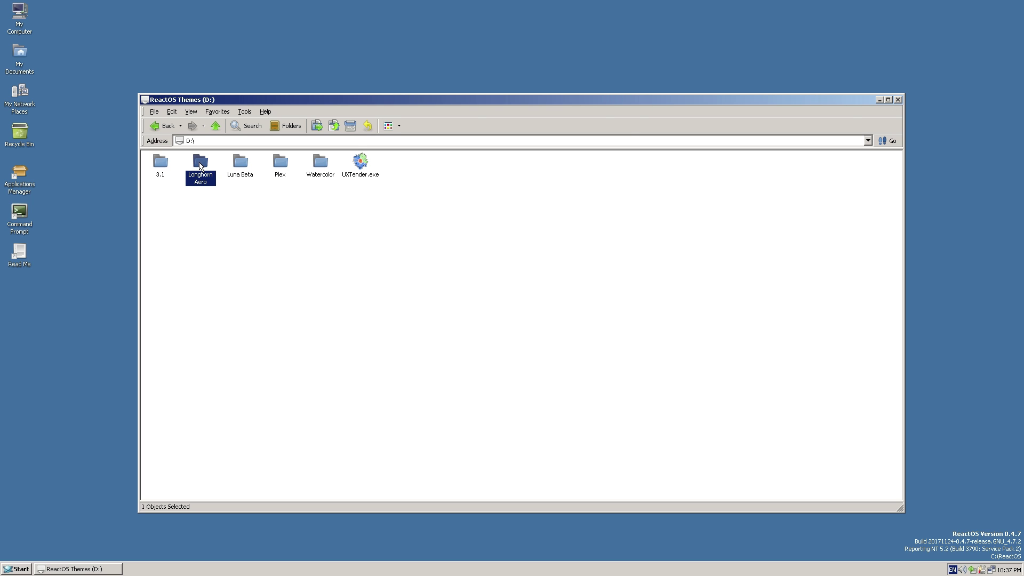
{"action": "key", "text": "Right"}
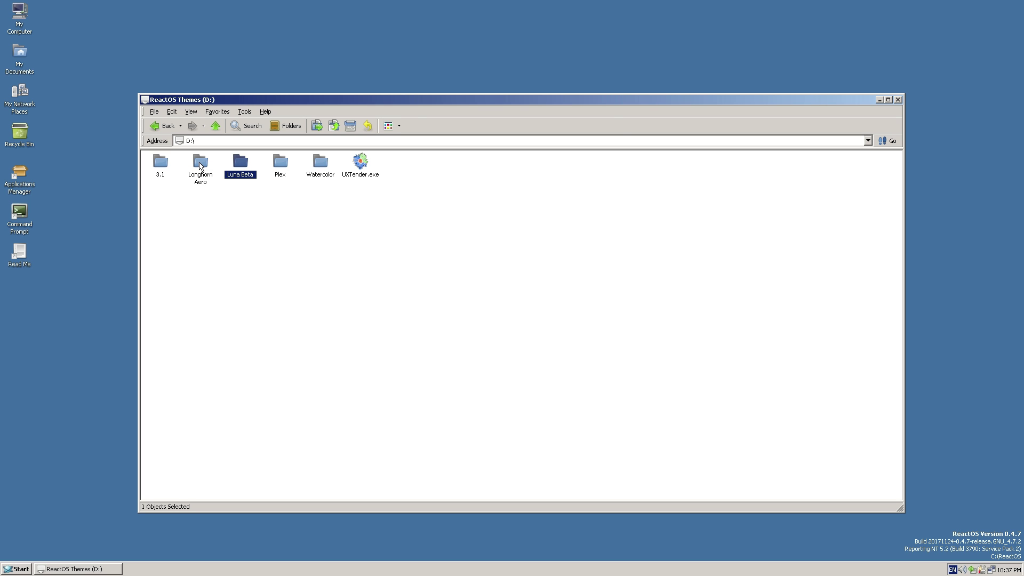
{"action": "key", "text": "Right"}
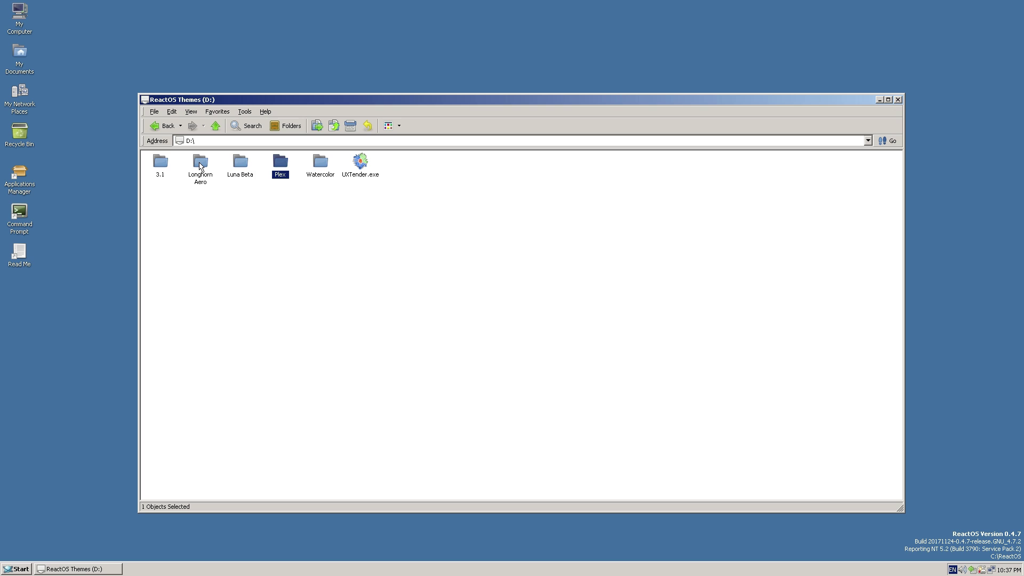
{"action": "key", "text": "Right"}
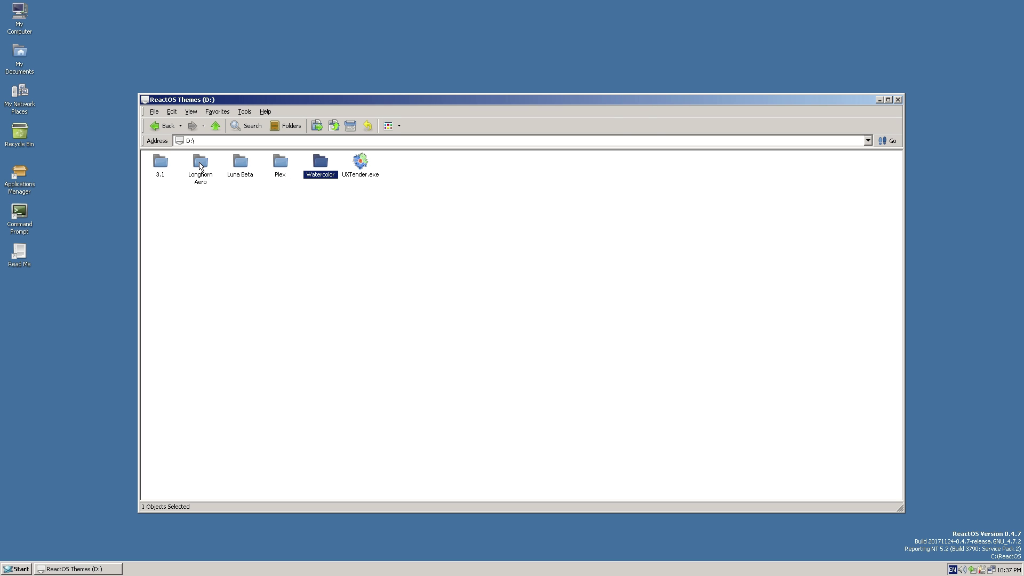
{"action": "key", "text": "Right"}
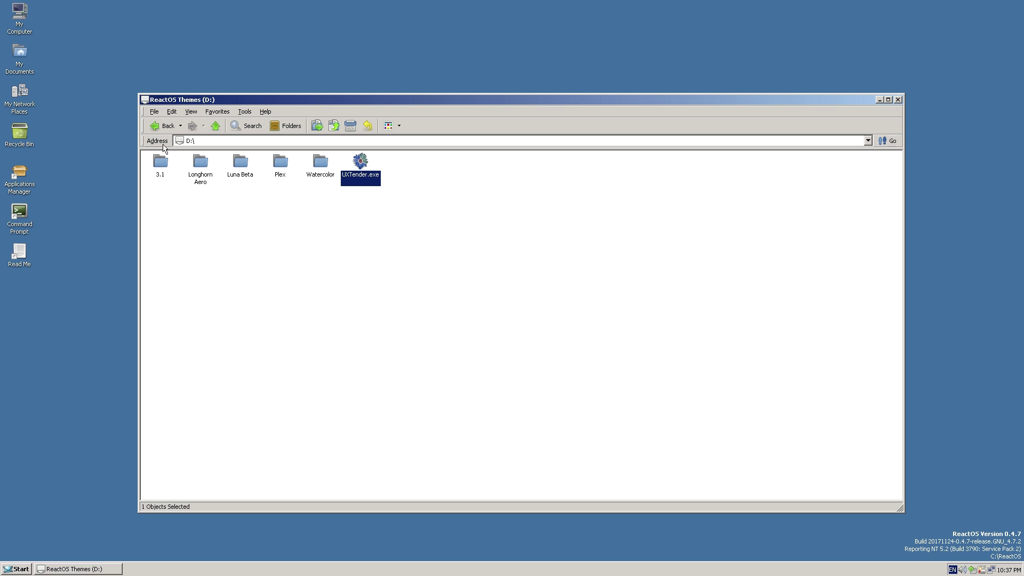
- Open the desktop's display properties at the appearance settings
{"action": "right_click", "coordinate": [134, 48]}
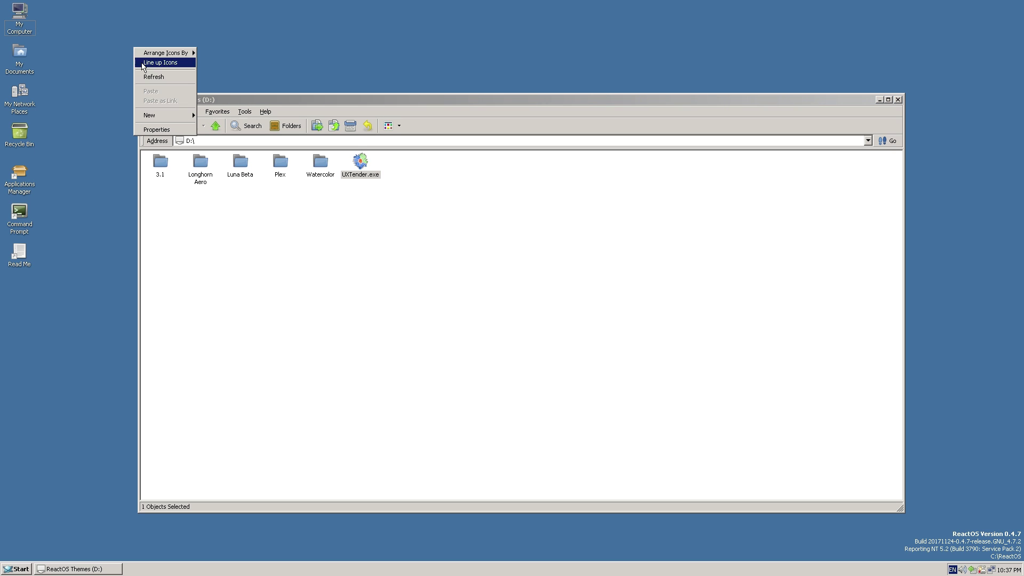
{"action": "left_click", "coordinate": [152, 130]}
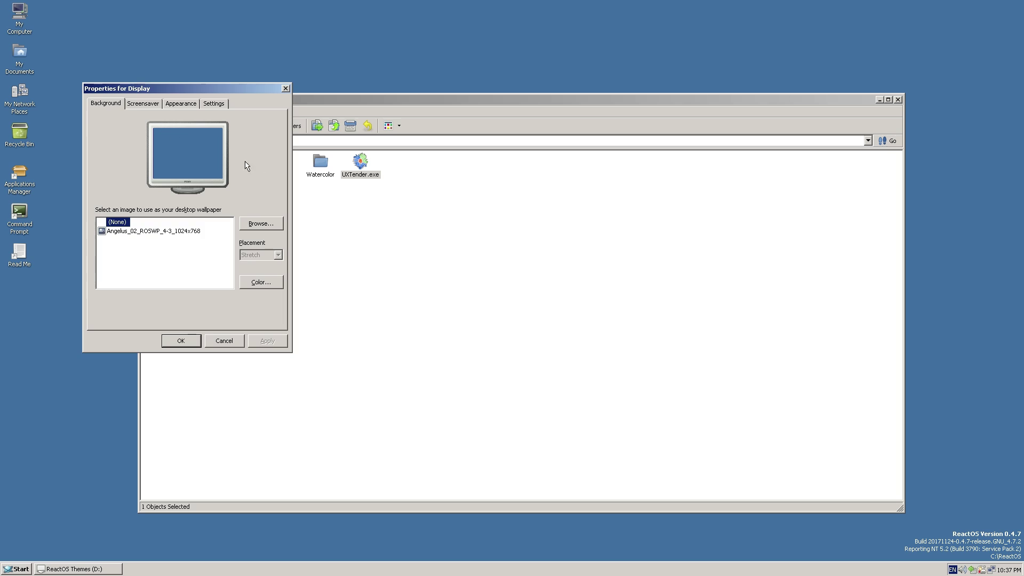
{"action": "left_click_drag", "start_coordinate": [186, 94], "coordinate": [385, 152]}
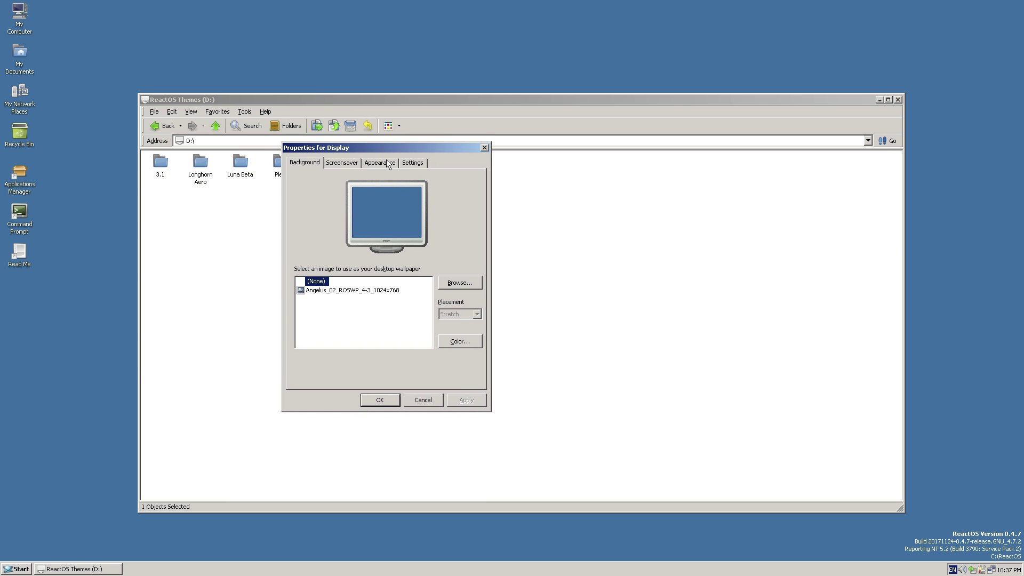
{"action": "left_click", "coordinate": [386, 163]}
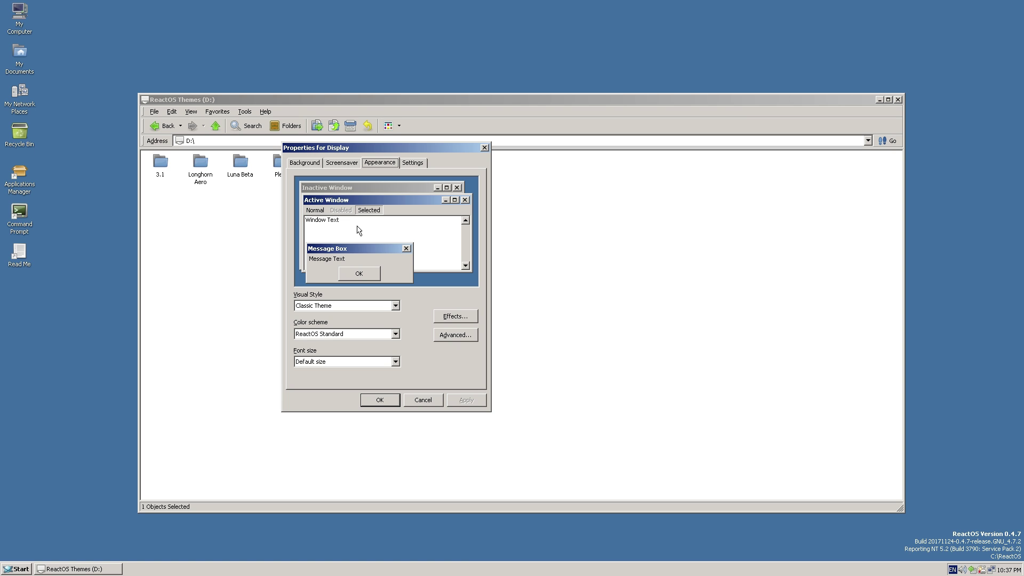
- Set the visual style to Lautus and apply it to the desktop
{"action": "key", "text": "Tab"}
{"action": "left_click", "coordinate": [391, 307]}
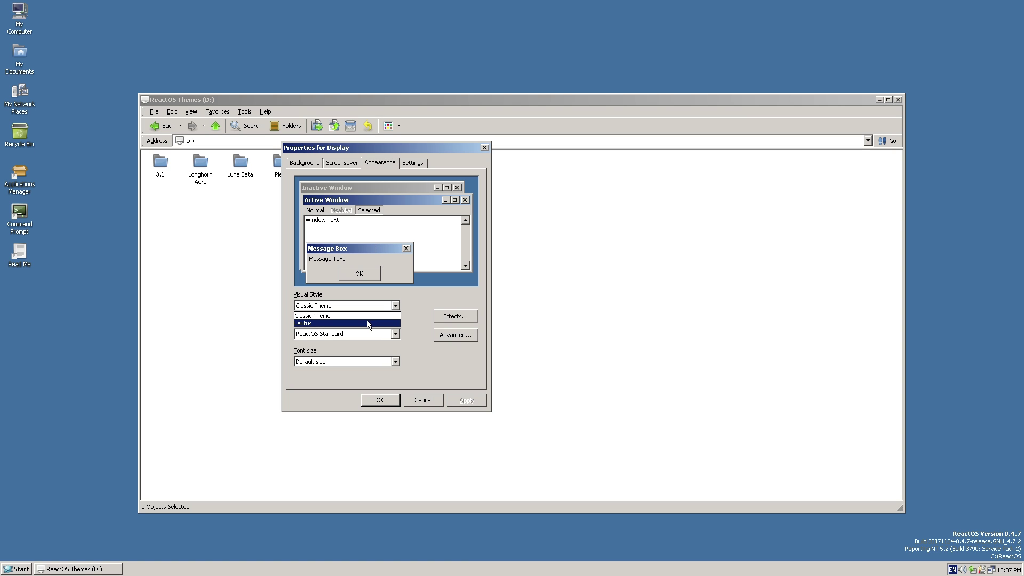
{"action": "left_click", "coordinate": [359, 324]}
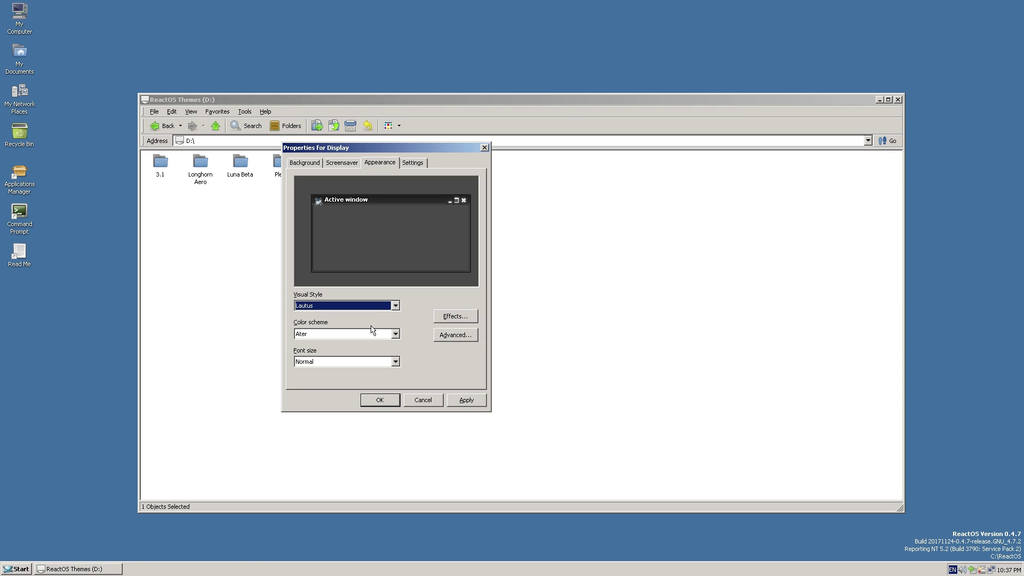
{"action": "left_click", "coordinate": [469, 401]}
{"action": "left_click", "coordinate": [379, 404]}
- Check how the Start menu and desktop context menu look in the Lautus style, and reposition the open windows
{"action": "left_click", "coordinate": [12, 568]}
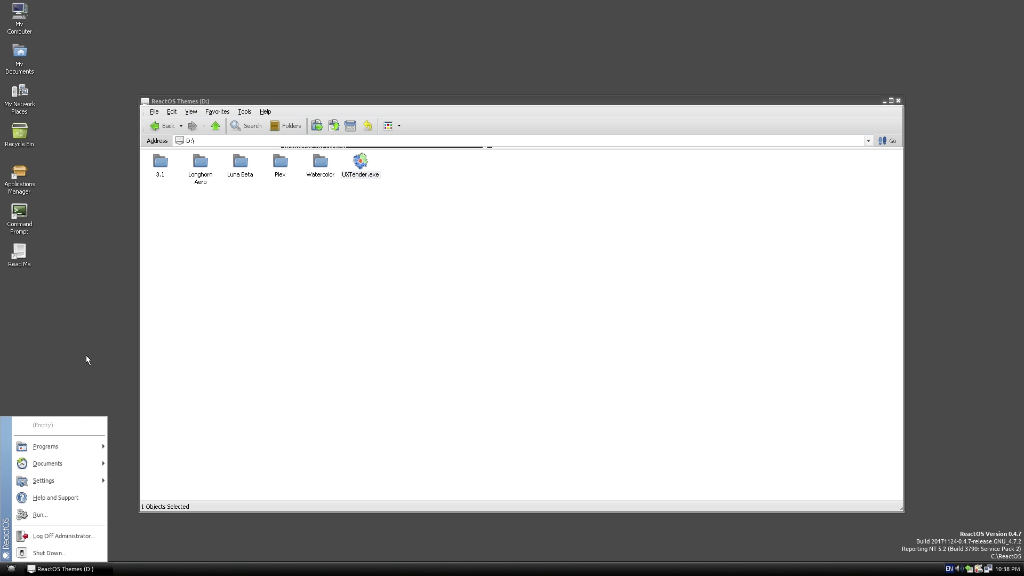
{"action": "left_click", "coordinate": [84, 288]}
{"action": "right_click", "coordinate": [85, 284]}
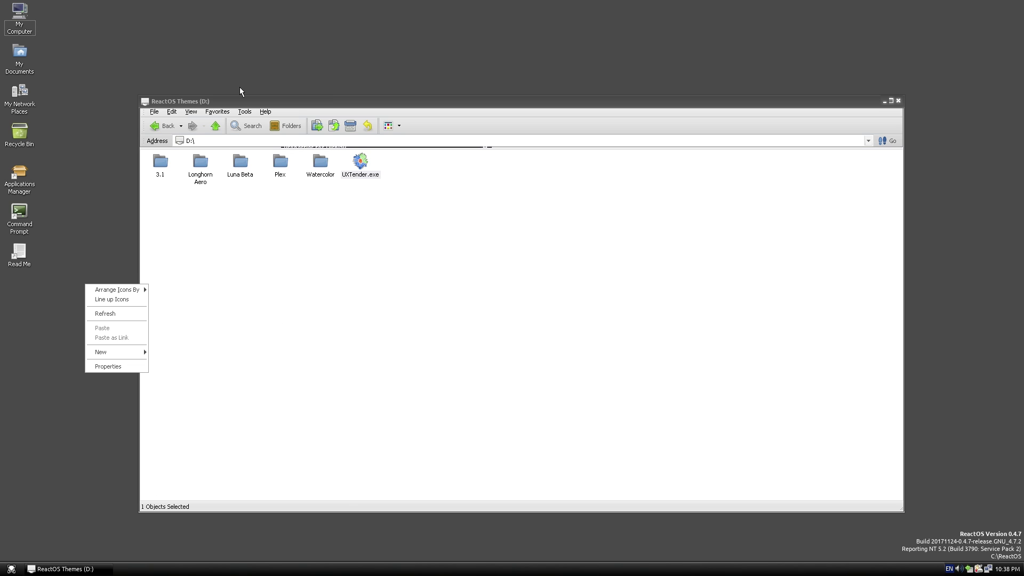
{"action": "left_click", "coordinate": [378, 205]}
{"action": "left_click_drag", "start_coordinate": [298, 102], "coordinate": [516, 69]}
{"action": "left_click_drag", "start_coordinate": [322, 150], "coordinate": [401, 120]}
- Apply the Classic Theme visual style and move the display properties dialog clear of the folder window
{"action": "left_click", "coordinate": [475, 278]}
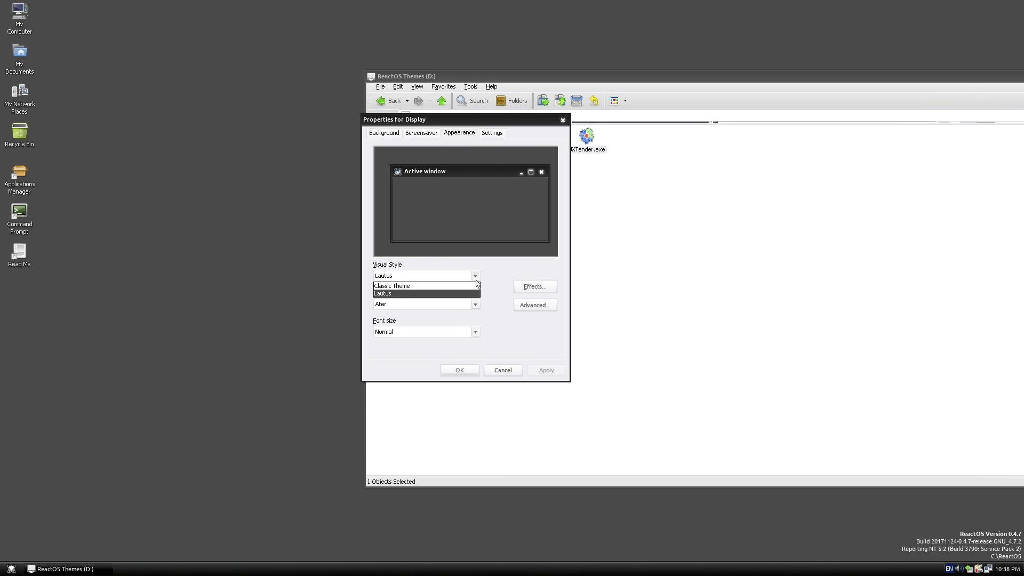
{"action": "left_click", "coordinate": [440, 286]}
{"action": "left_click", "coordinate": [540, 377]}
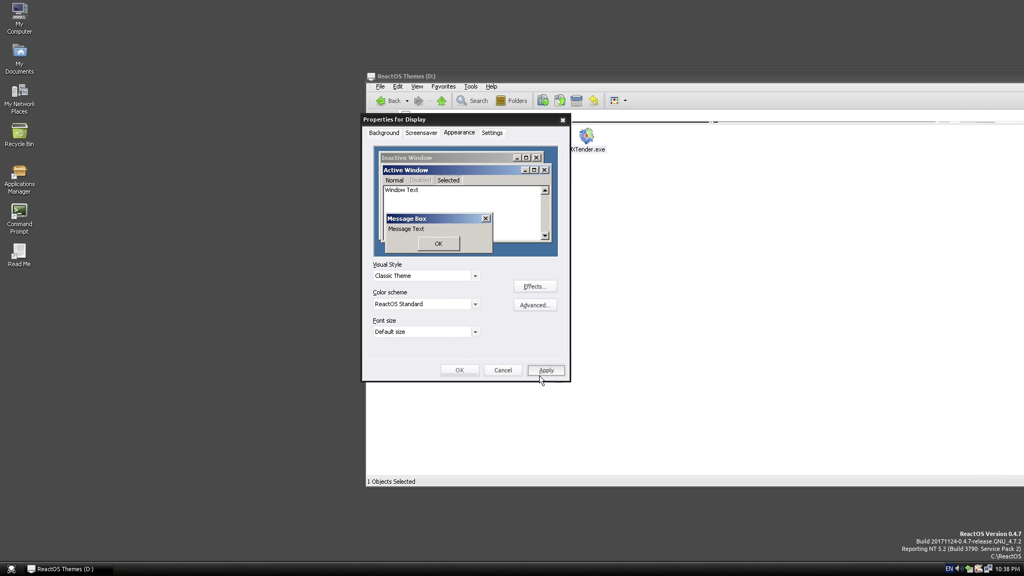
{"action": "left_click_drag", "start_coordinate": [460, 119], "coordinate": [188, 79]}
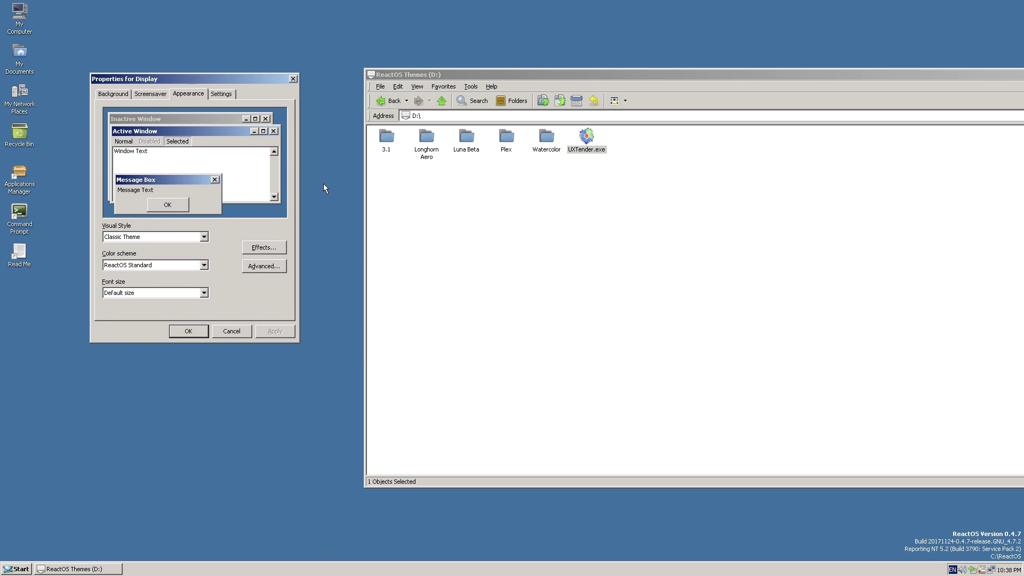
- Open the Watercolor folder and try to load Professional.theme, closing the extra display properties dialog
{"action": "double_click", "coordinate": [548, 138]}
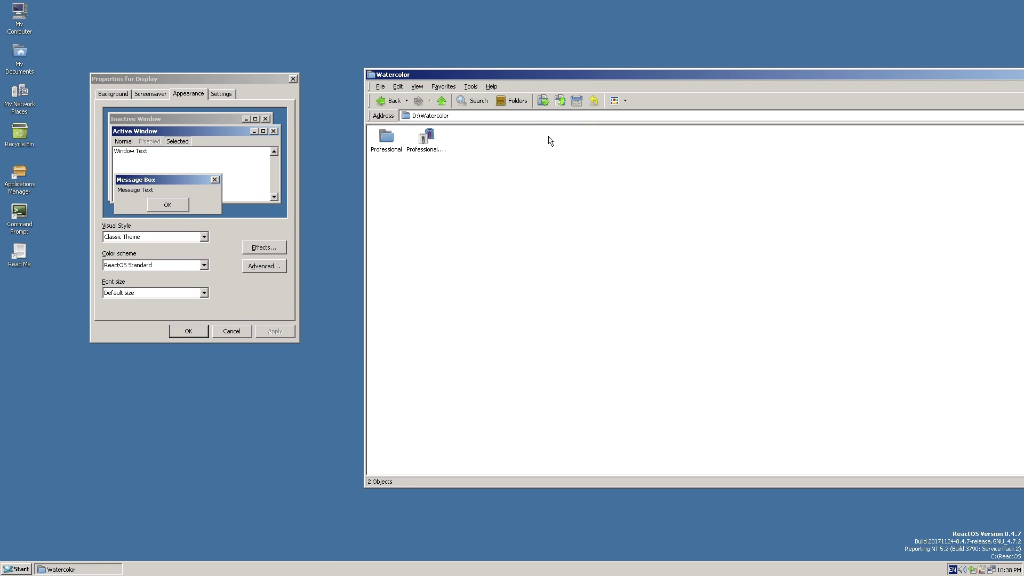
{"action": "left_click", "coordinate": [433, 140]}
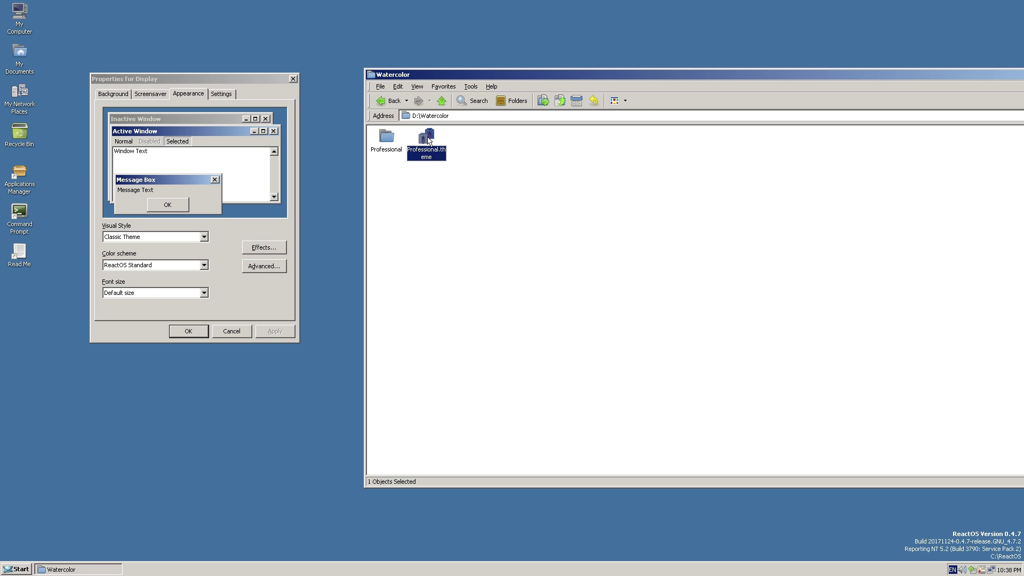
{"action": "double_click", "coordinate": [428, 139]}
{"action": "left_click", "coordinate": [208, 259]}
{"action": "left_click", "coordinate": [207, 263]}
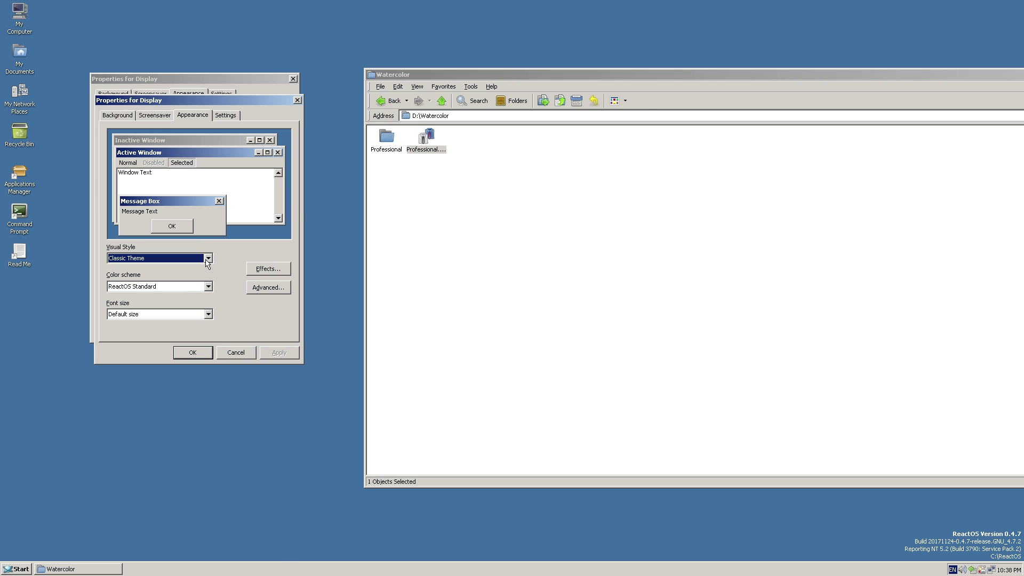
{"action": "left_click", "coordinate": [297, 100]}
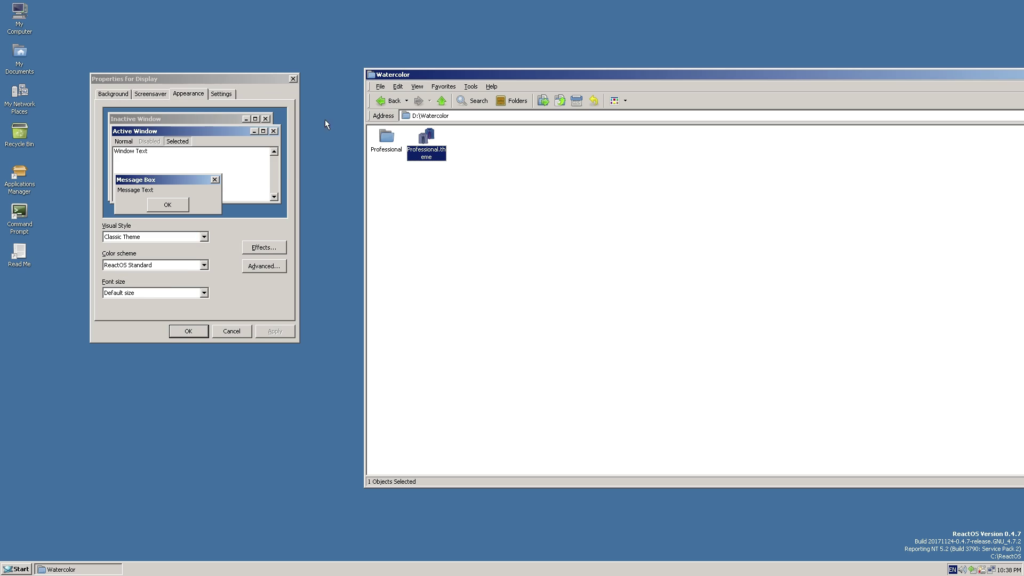
- Load the Professional.msstyles file from Watercolor's Professional folder as the visual style and apply it
{"action": "double_click", "coordinate": [386, 139]}
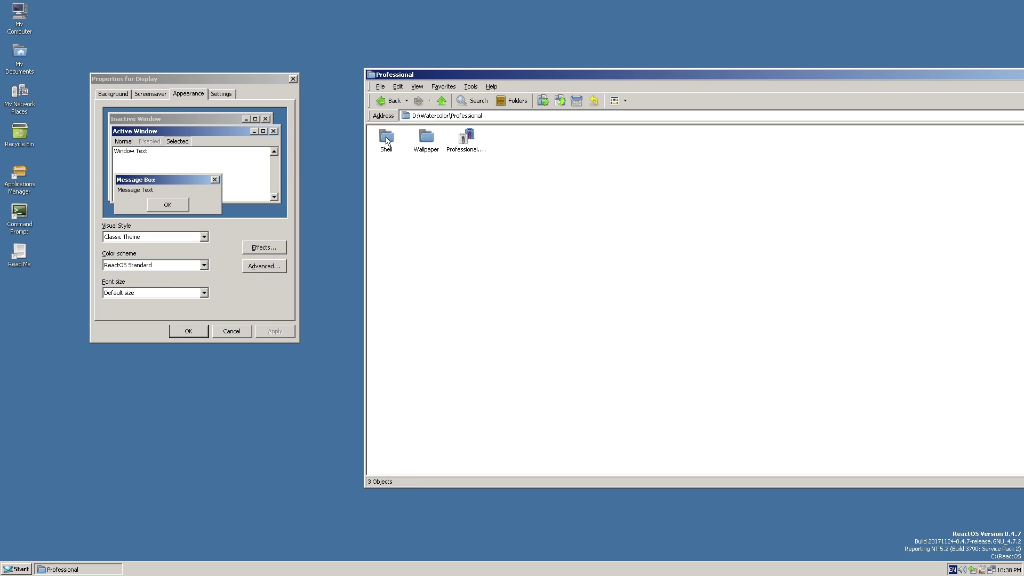
{"action": "double_click", "coordinate": [470, 141]}
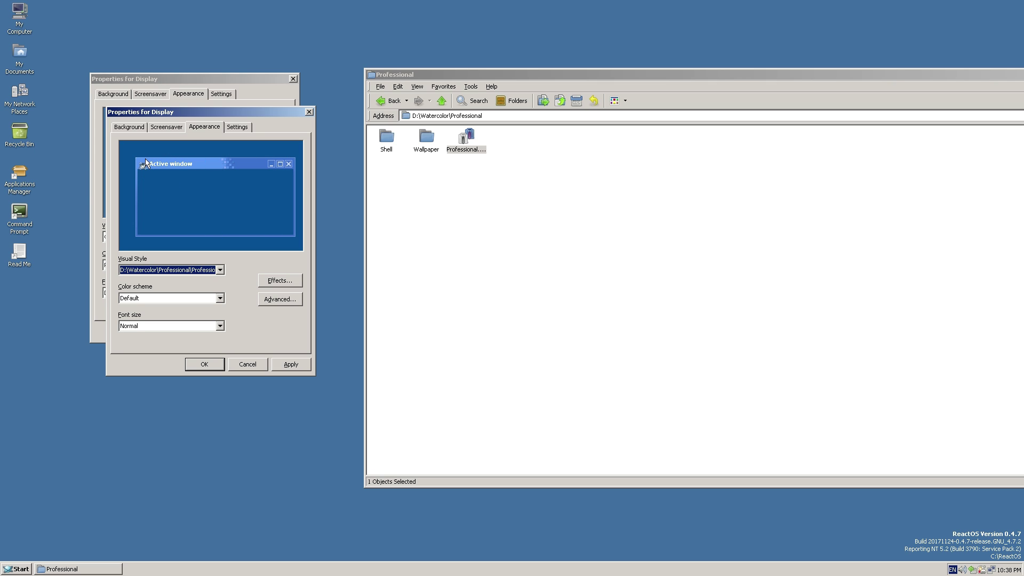
{"action": "left_click", "coordinate": [220, 270]}
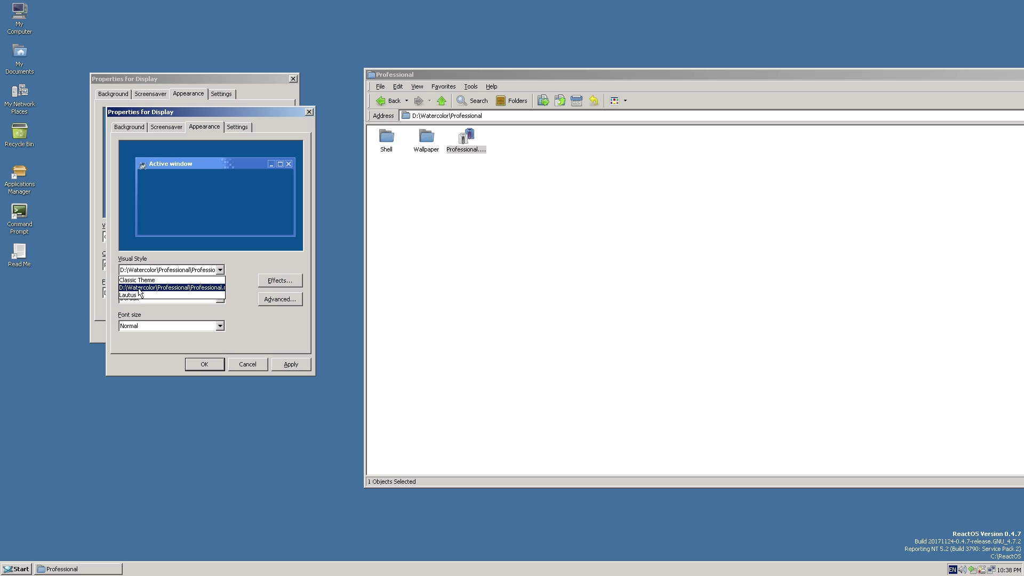
{"action": "left_click", "coordinate": [199, 288]}
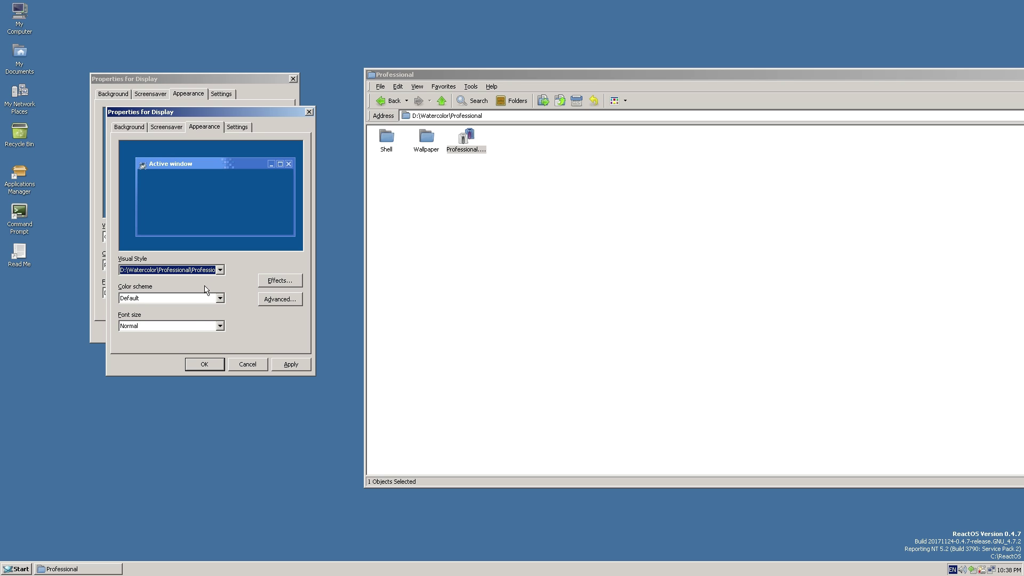
{"action": "left_click", "coordinate": [285, 368]}
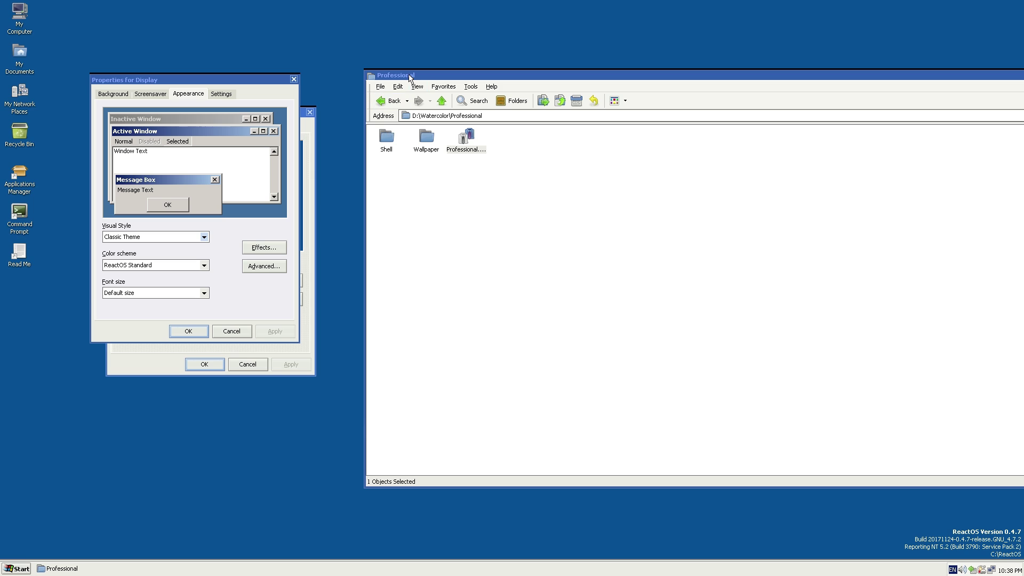
- Examine the Watercolor style on the Professional folder window and the Start menu, and close that folder window
{"action": "left_click_drag", "start_coordinate": [409, 77], "coordinate": [224, 98]}
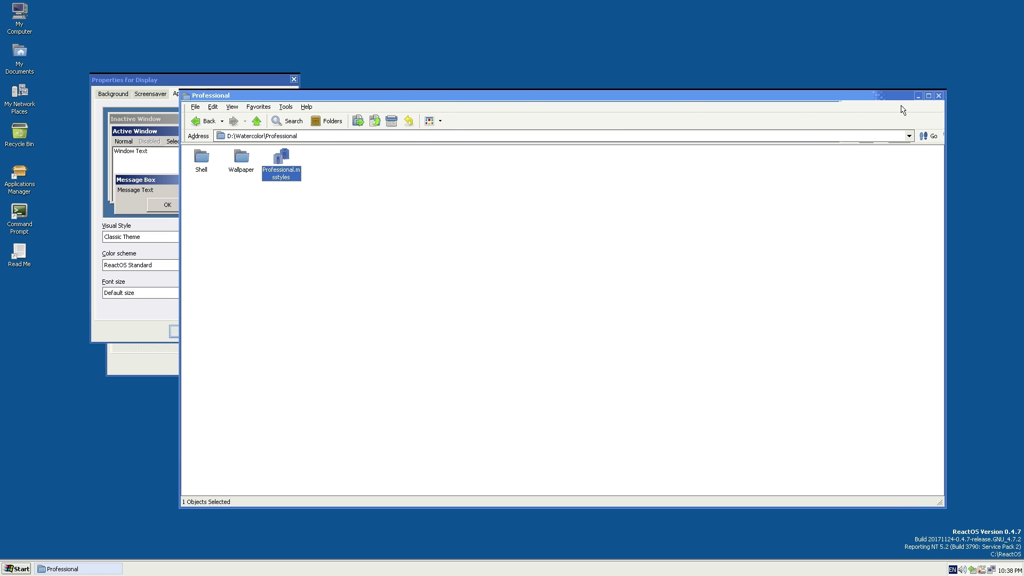
{"action": "left_click", "coordinate": [16, 569]}
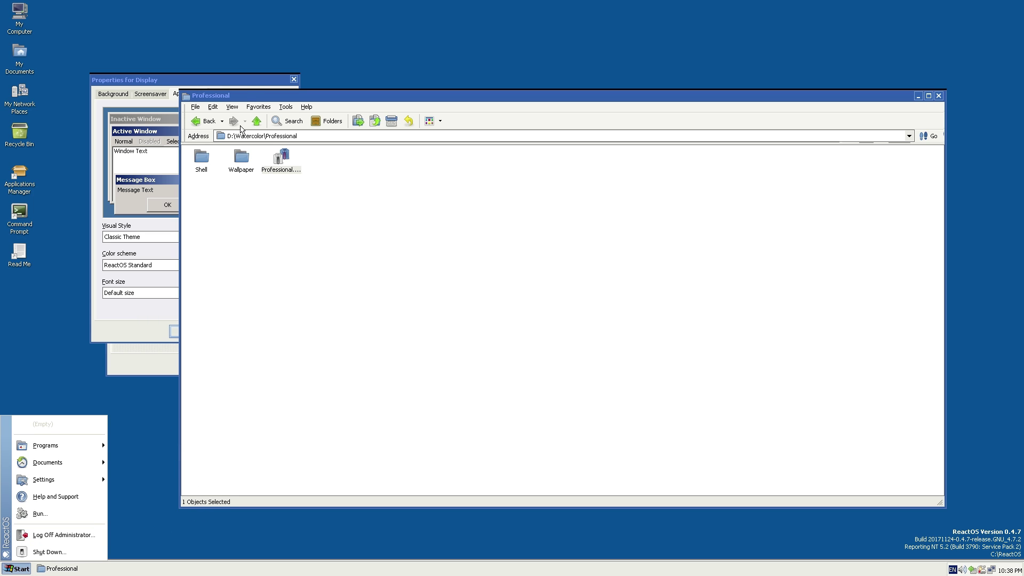
{"action": "left_click", "coordinate": [242, 100]}
{"action": "left_click_drag", "start_coordinate": [707, 104], "coordinate": [816, 125]}
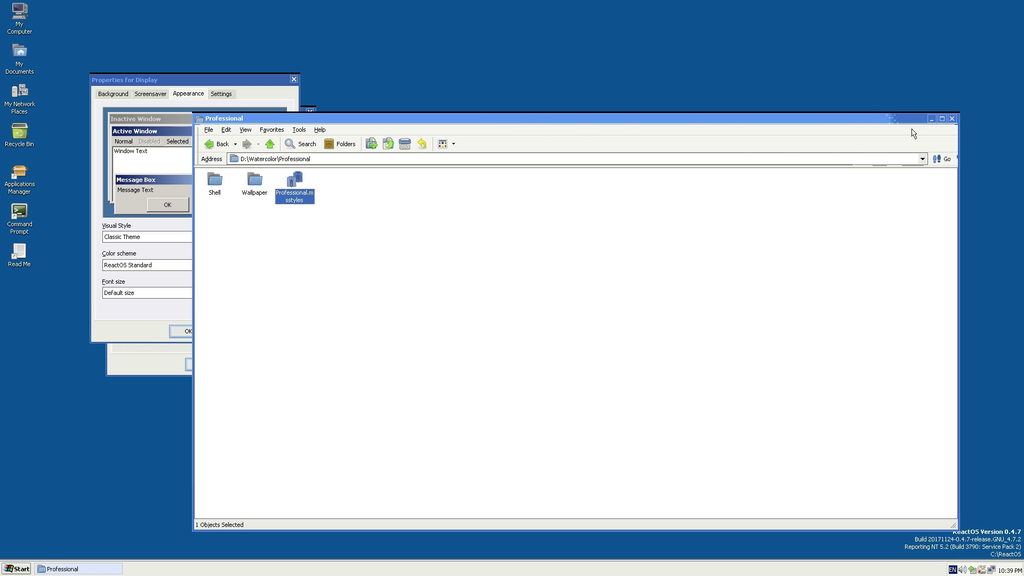
{"action": "left_click_drag", "start_coordinate": [891, 120], "coordinate": [843, 111]}
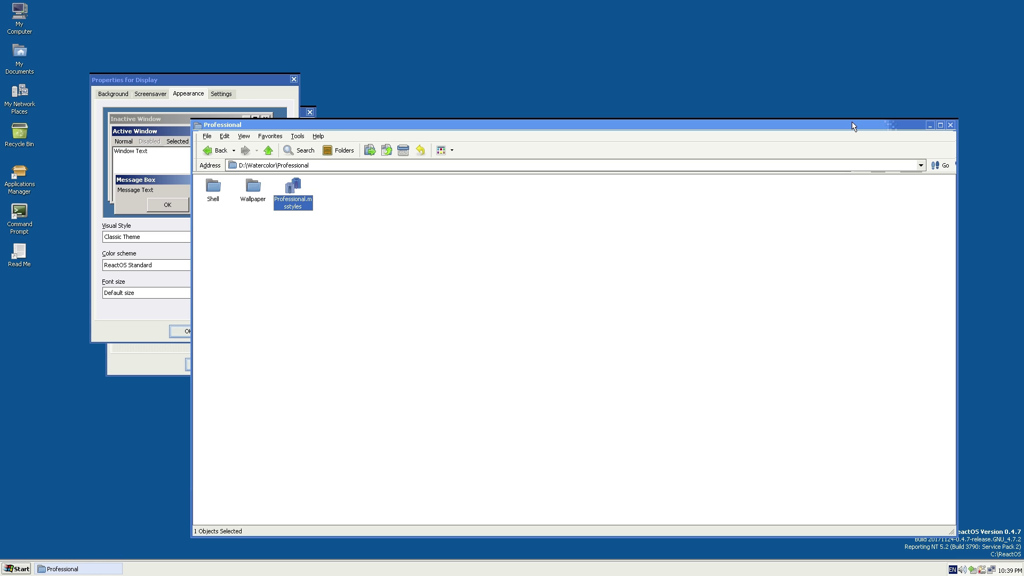
{"action": "left_click_drag", "start_coordinate": [852, 127], "coordinate": [765, 105]}
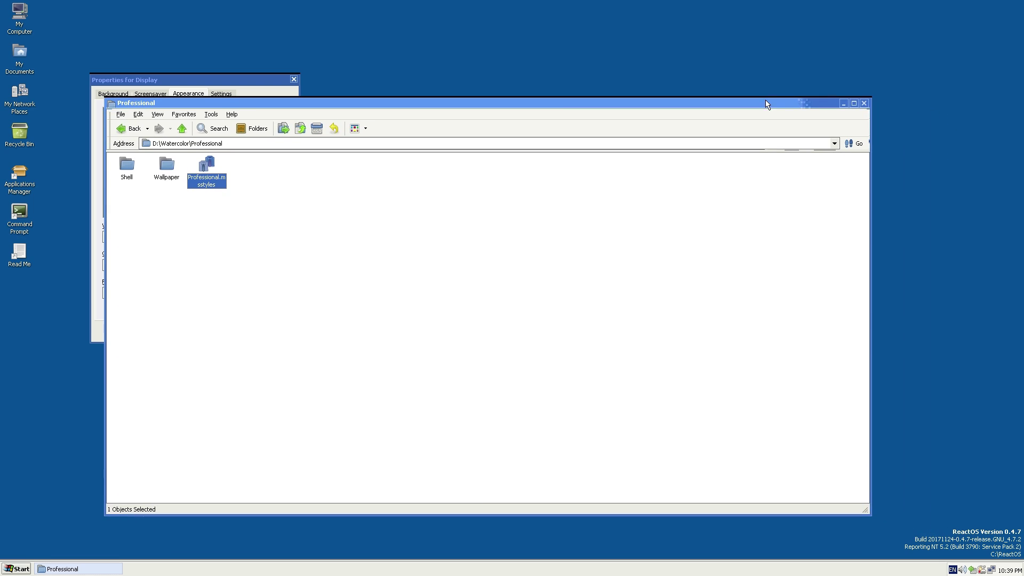
{"action": "left_click", "coordinate": [864, 103]}
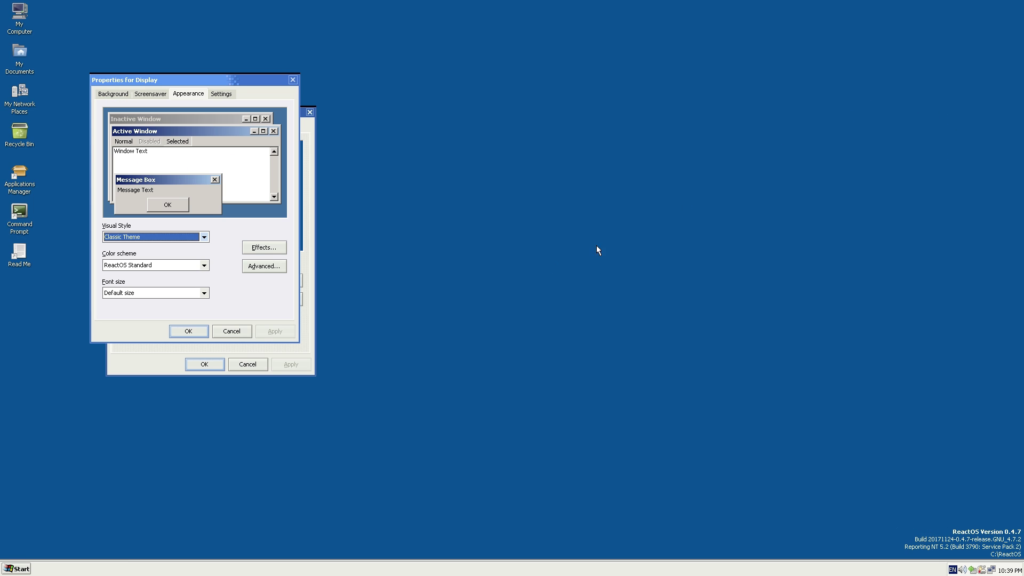
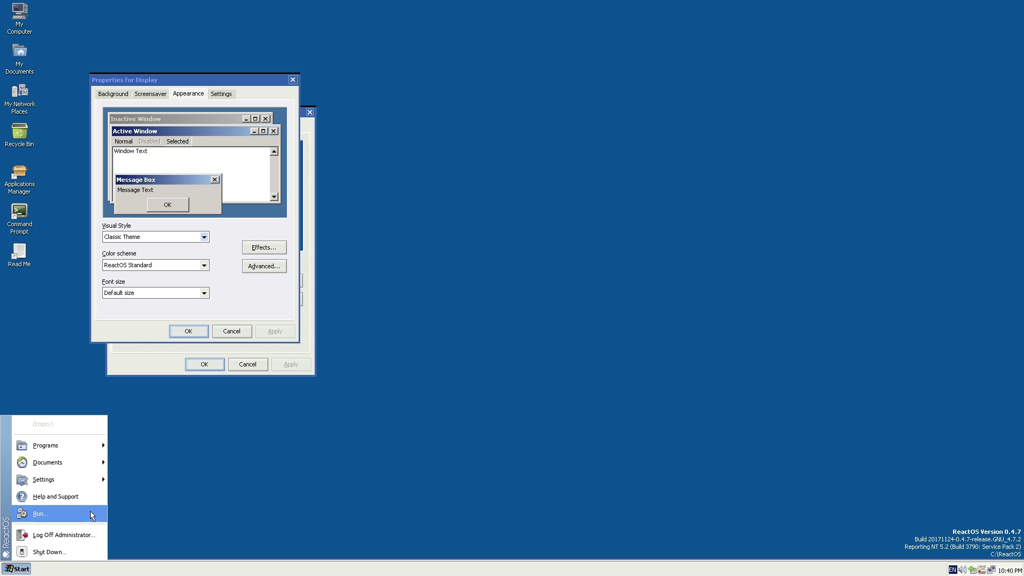
- Examine the Taskbar and Start Menu pages of the taskbar properties, and close the dialog
{"action": "left_click", "coordinate": [89, 572]}
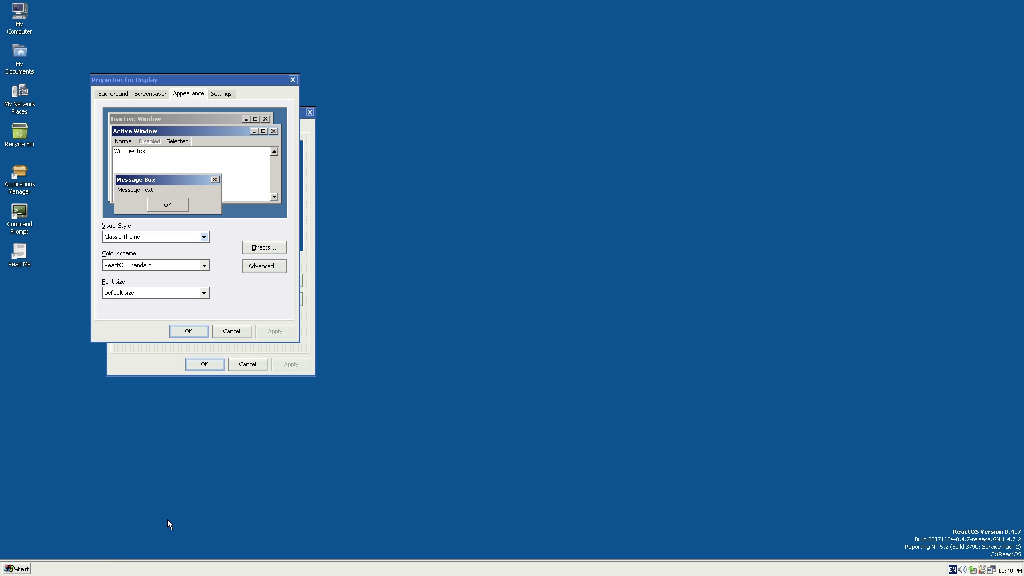
{"action": "right_click", "coordinate": [64, 567]}
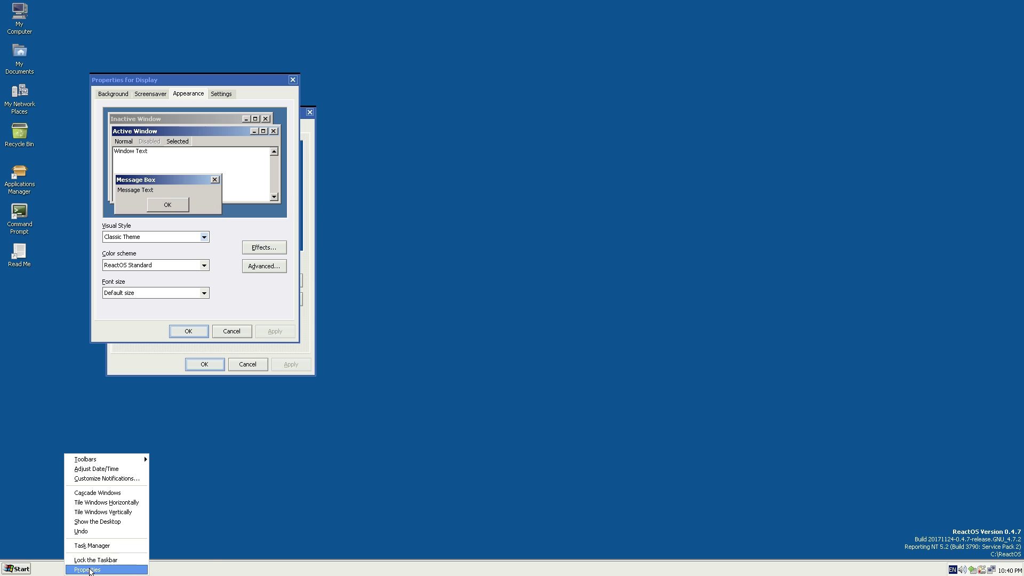
{"action": "left_click", "coordinate": [89, 569]}
{"action": "left_click", "coordinate": [51, 438]}
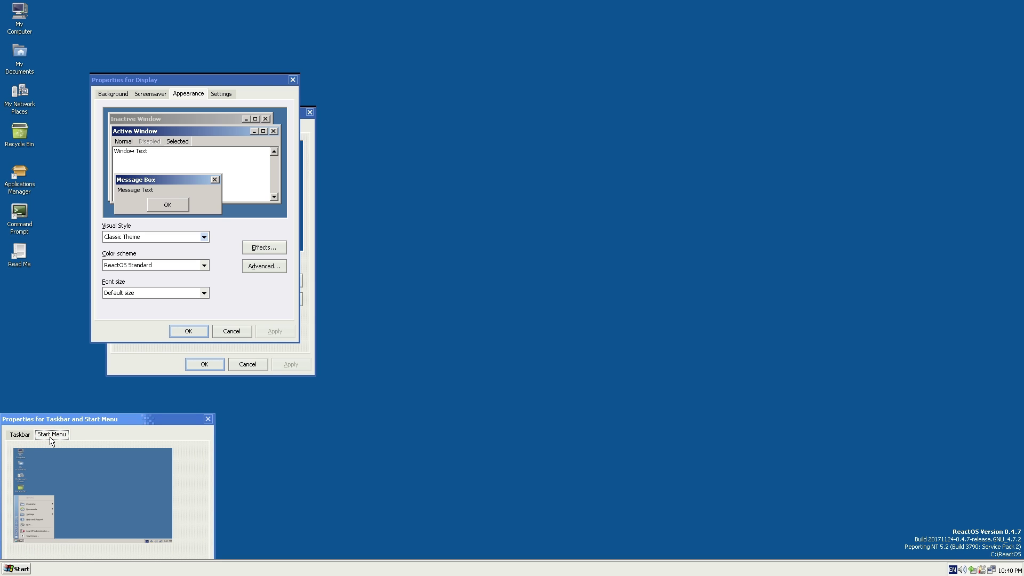
{"action": "left_click", "coordinate": [28, 436]}
{"action": "left_click_drag", "start_coordinate": [48, 423], "coordinate": [63, 243]}
{"action": "left_click", "coordinate": [68, 258]}
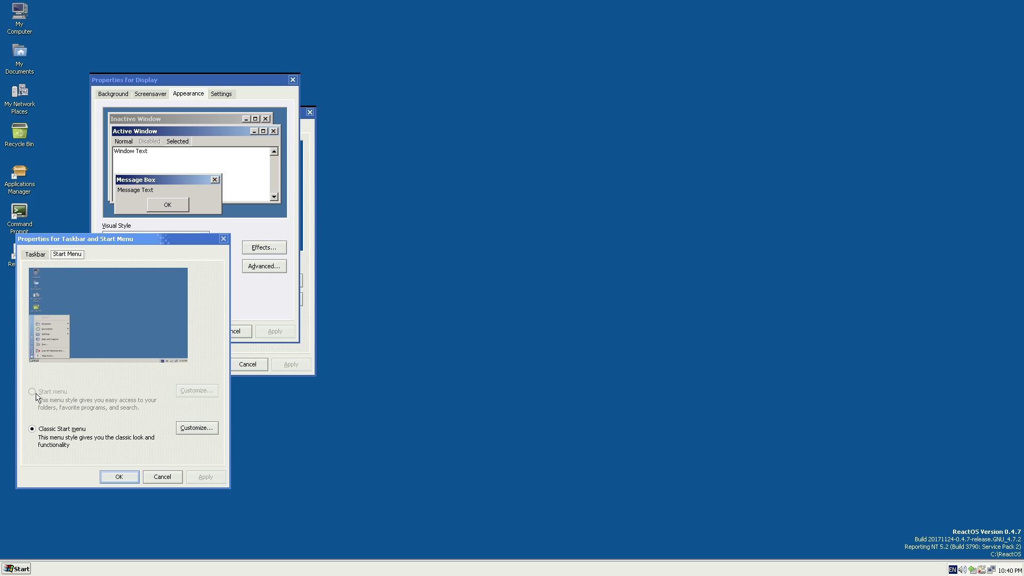
{"action": "left_click", "coordinate": [31, 257]}
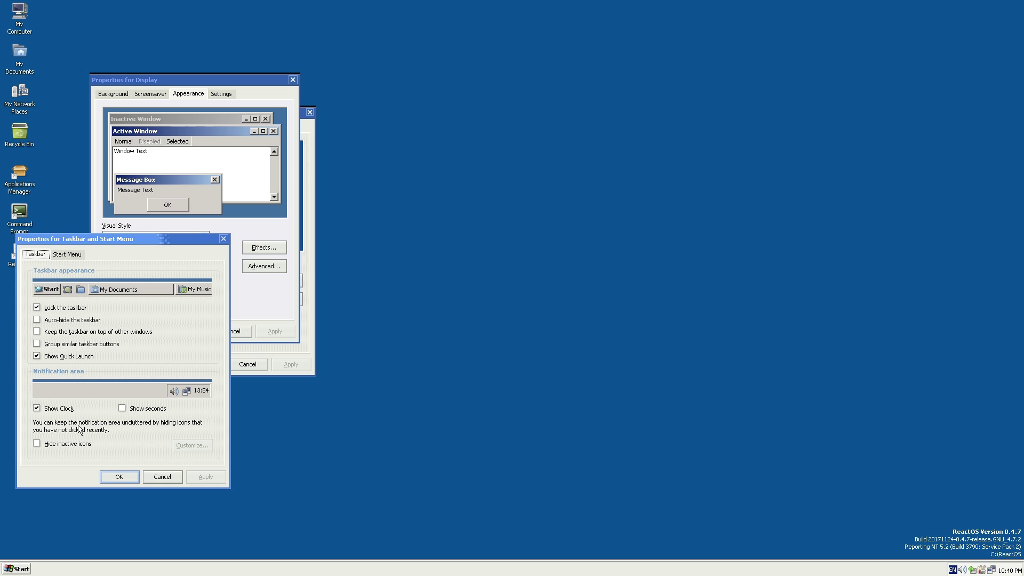
{"action": "left_click", "coordinate": [77, 255]}
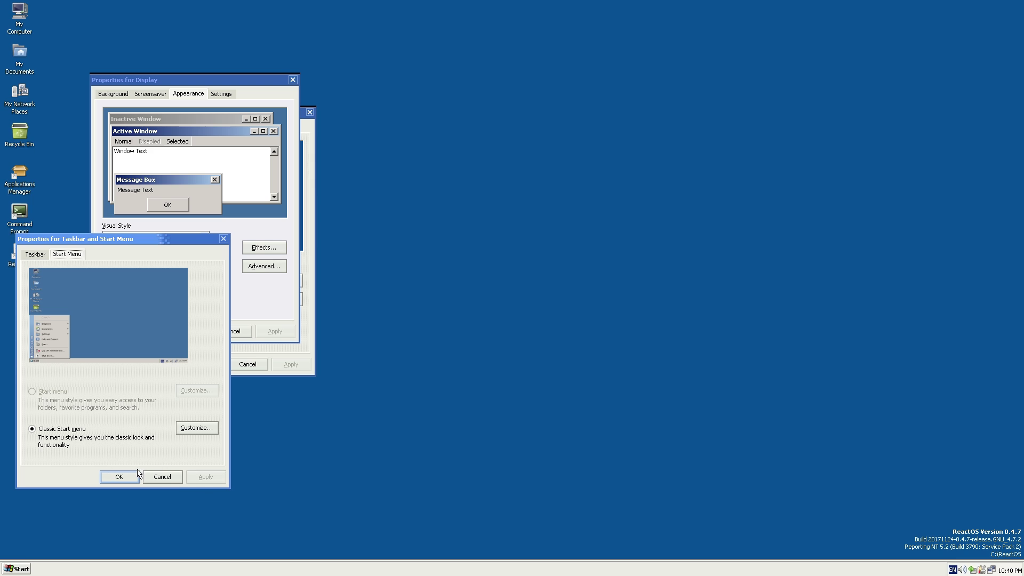
{"action": "left_click_drag", "start_coordinate": [66, 240], "coordinate": [373, 252]}
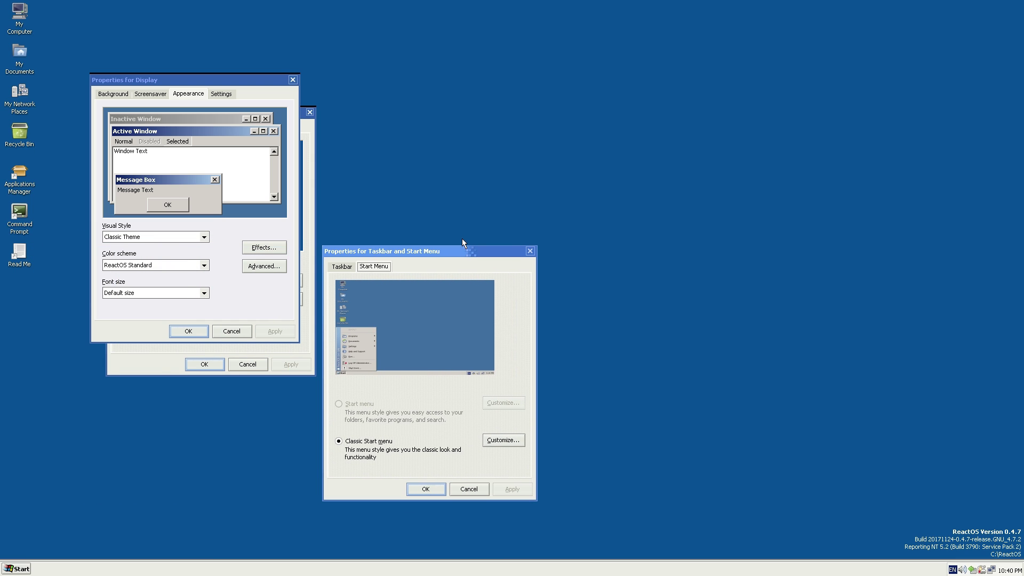
{"action": "left_click", "coordinate": [426, 489]}
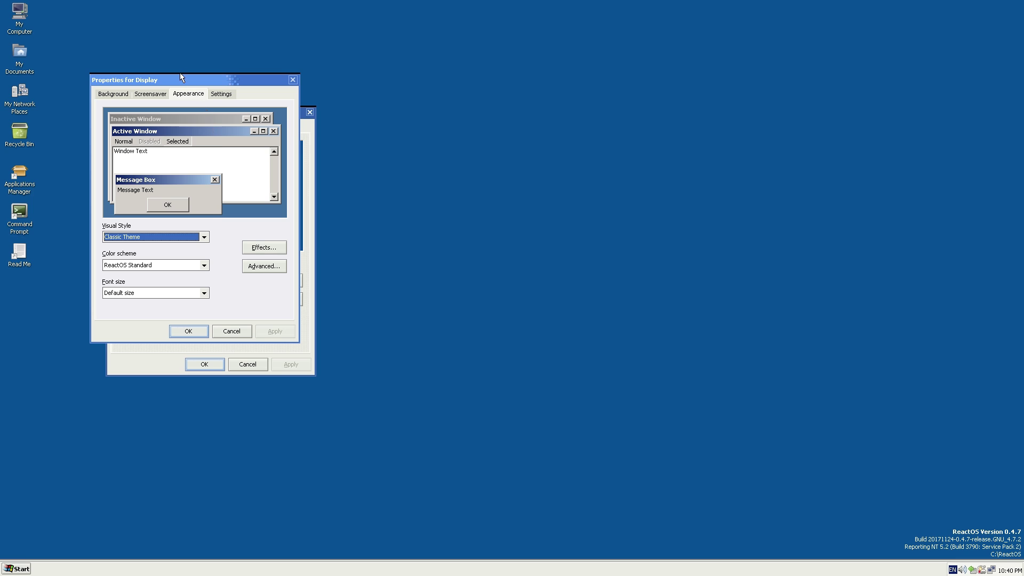
- Separate the two overlapping display properties dialogs and close both of them
{"action": "left_click_drag", "start_coordinate": [190, 79], "coordinate": [498, 99]}
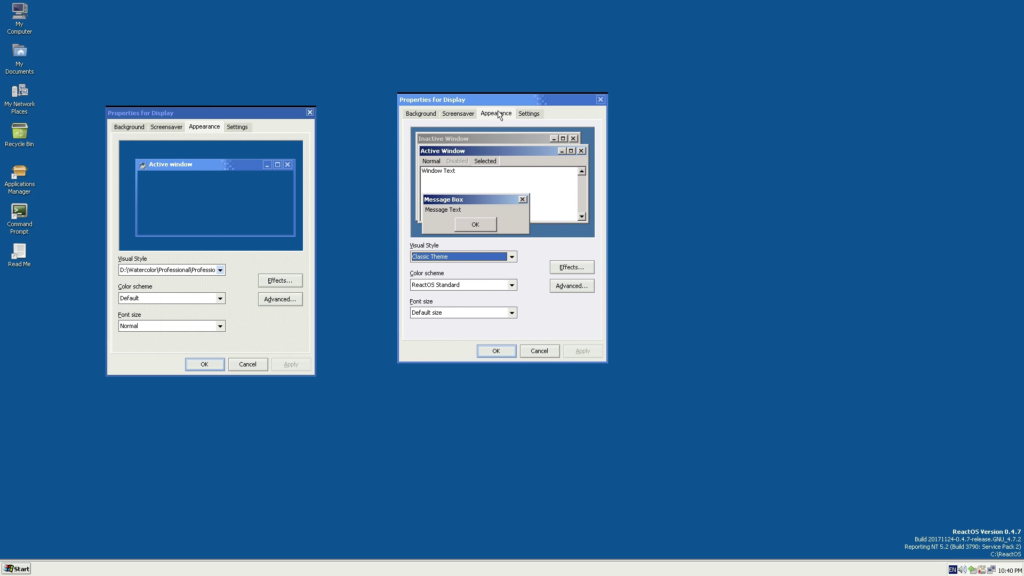
{"action": "key", "text": "Escape"}
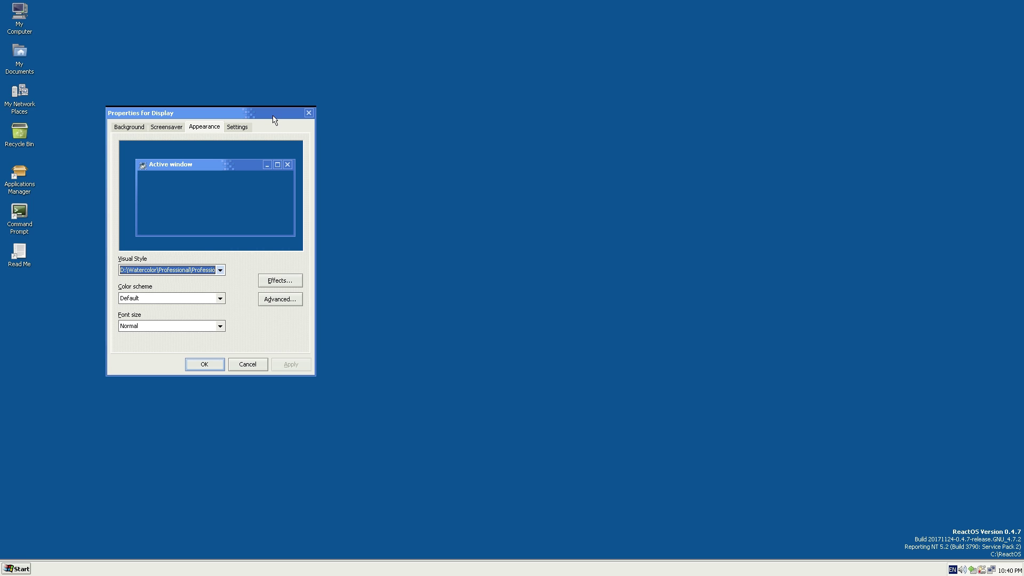
{"action": "left_click", "coordinate": [204, 364]}
- Load plex.msstyles from the D:\Plex\Plex folder as the visual style and apply it
{"action": "double_click", "coordinate": [16, 13]}
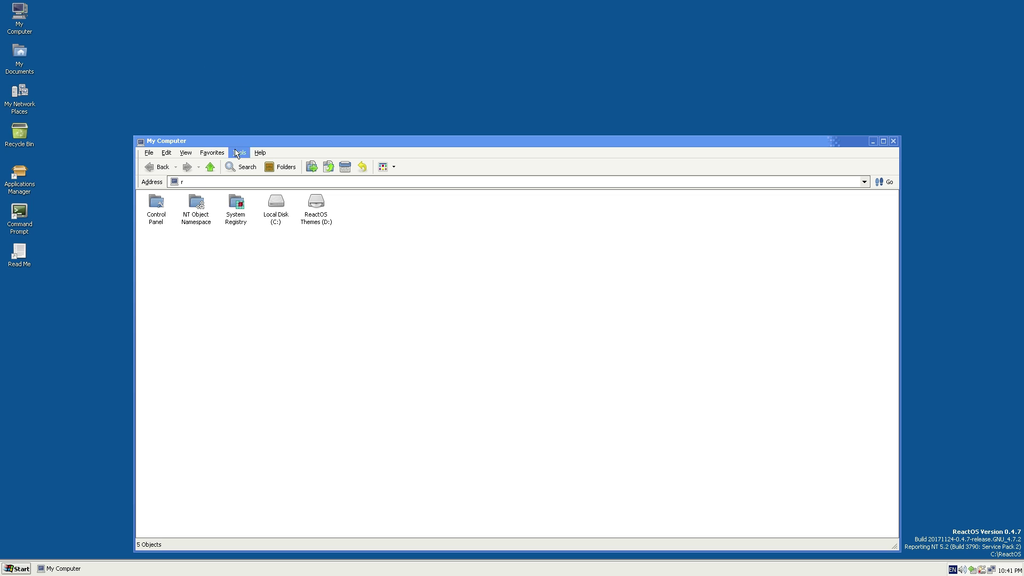
{"action": "double_click", "coordinate": [324, 219]}
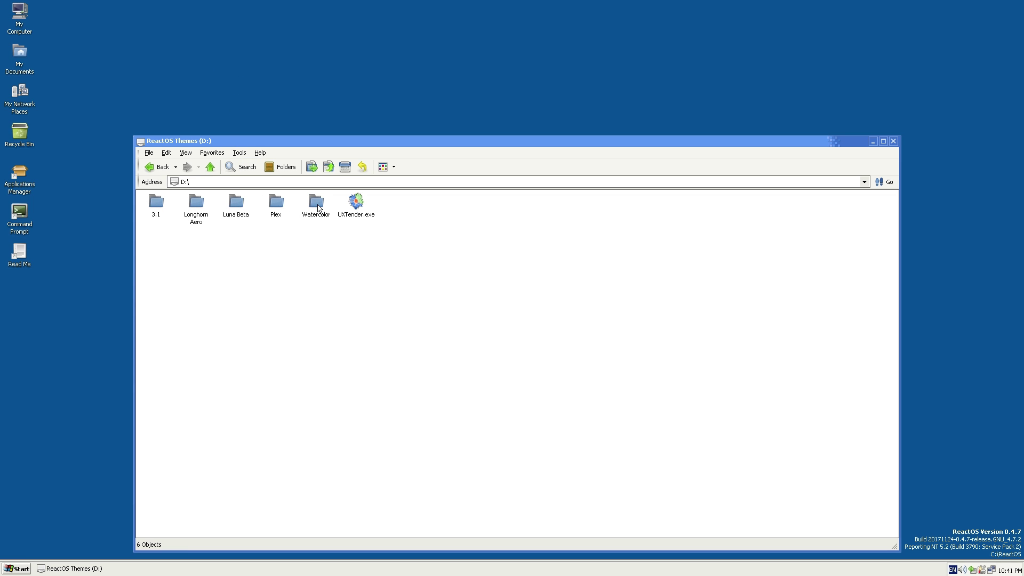
{"action": "double_click", "coordinate": [270, 214]}
{"action": "double_click", "coordinate": [155, 207]}
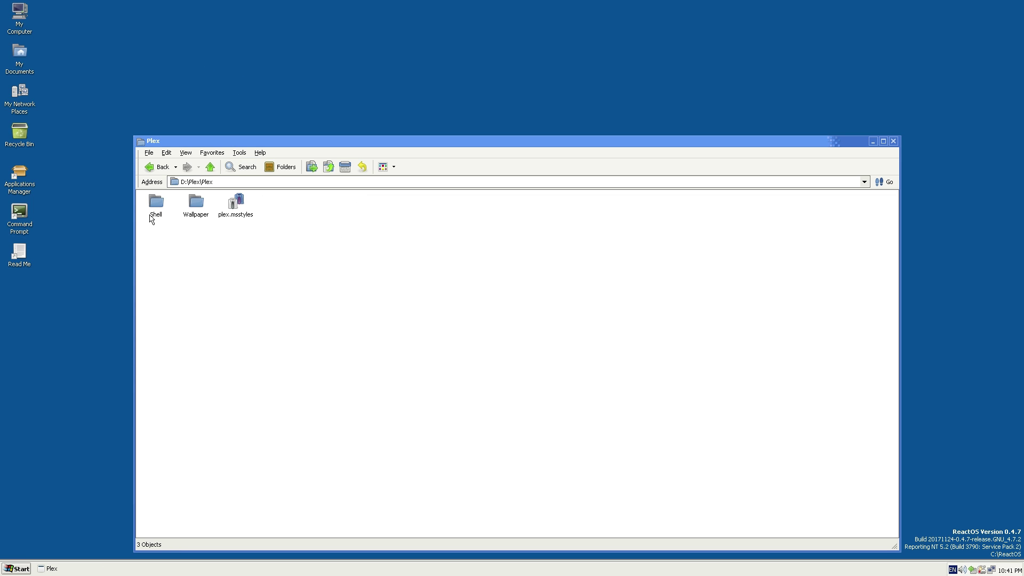
{"action": "left_click", "coordinate": [241, 207]}
{"action": "double_click", "coordinate": [243, 207]}
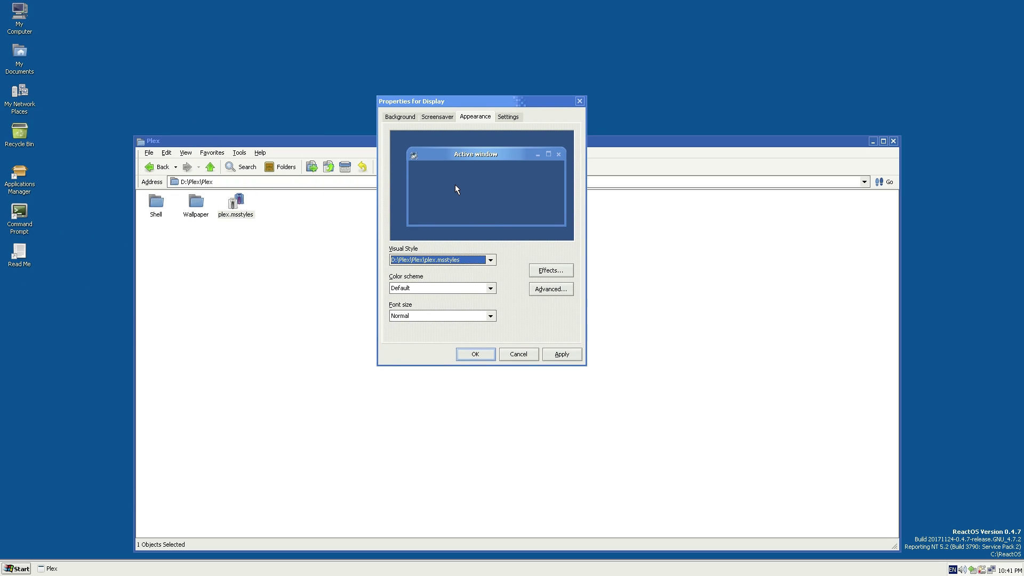
{"action": "left_click", "coordinate": [560, 356]}
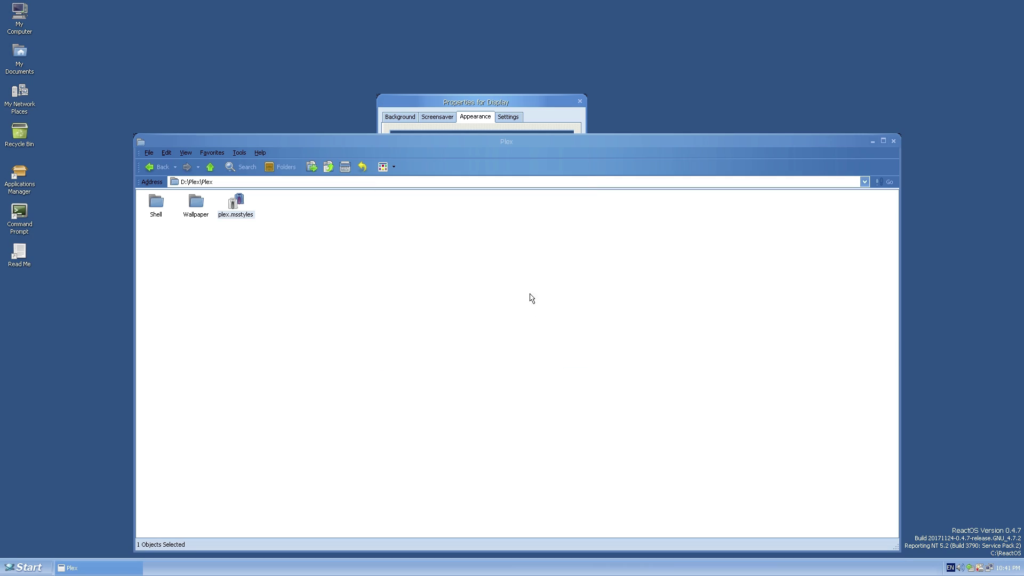
- Examine the Plex style on the folder window, its title bar and the Start menu
{"action": "left_click", "coordinate": [483, 116]}
{"action": "left_click_drag", "start_coordinate": [508, 144], "coordinate": [522, 141]}
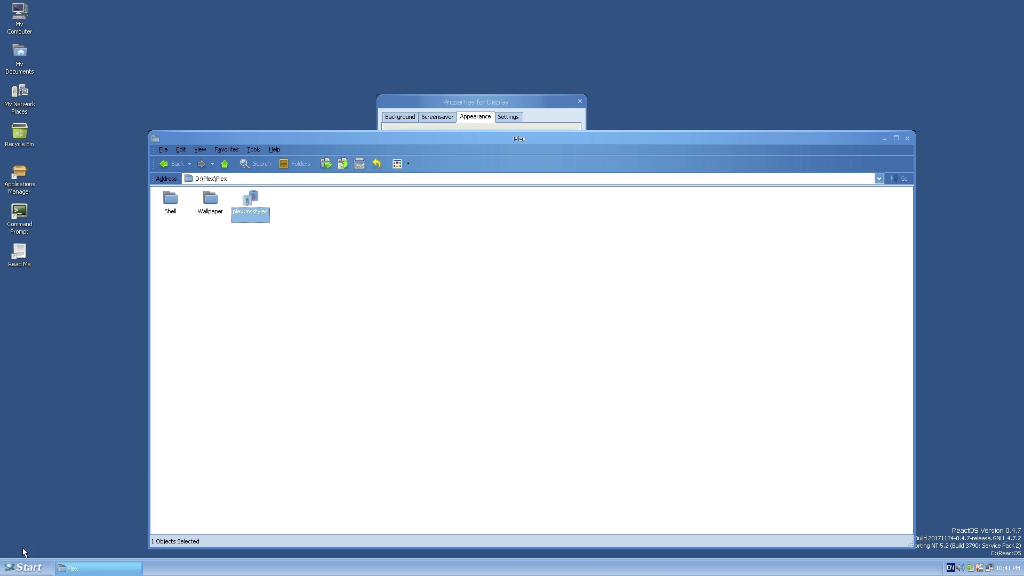
{"action": "left_click", "coordinate": [8, 569]}
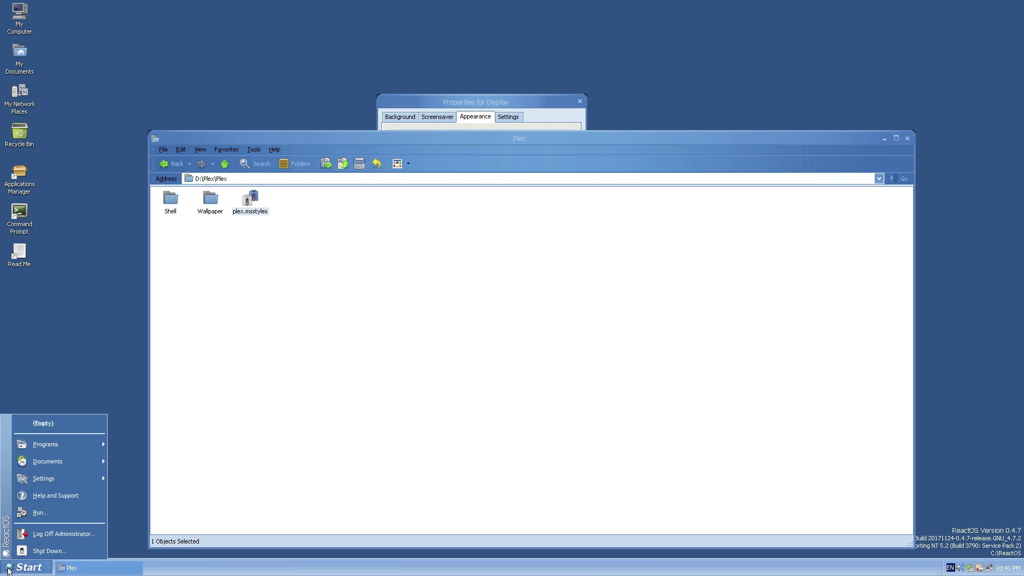
{"action": "left_click", "coordinate": [60, 341]}
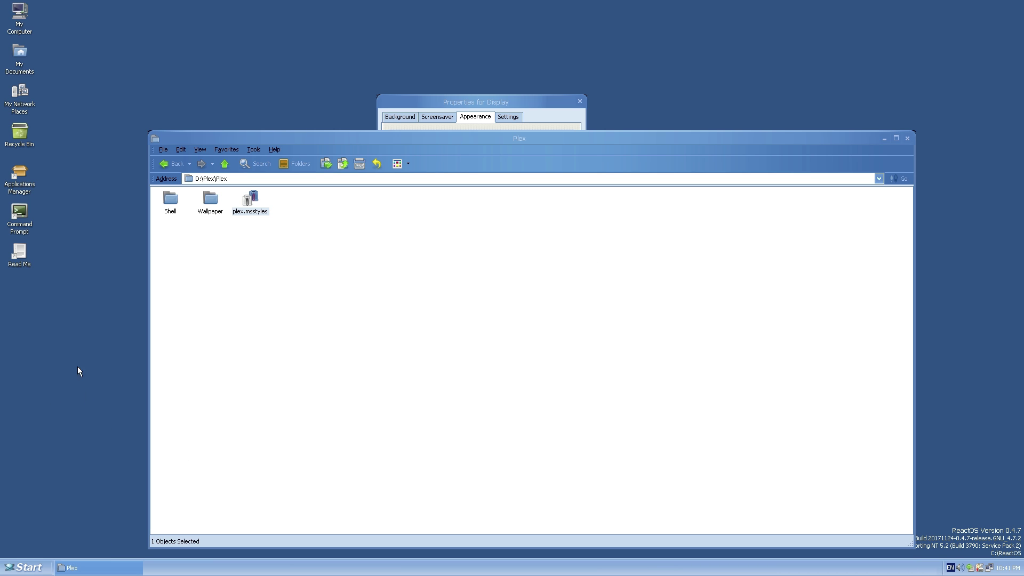
{"action": "left_click", "coordinate": [90, 571]}
{"action": "left_click_drag", "start_coordinate": [536, 140], "coordinate": [457, 123]}
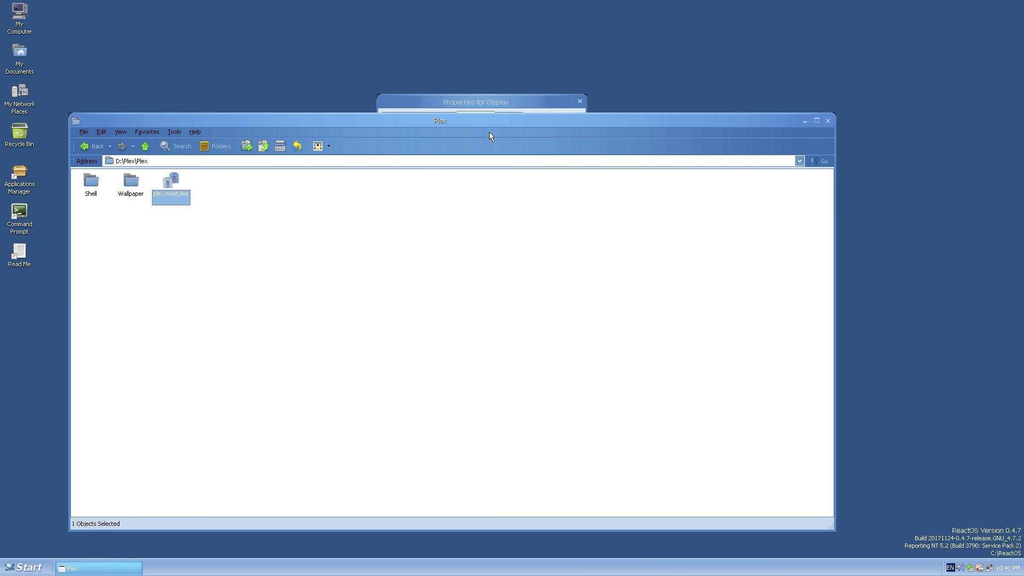
{"action": "left_click", "coordinate": [308, 227]}
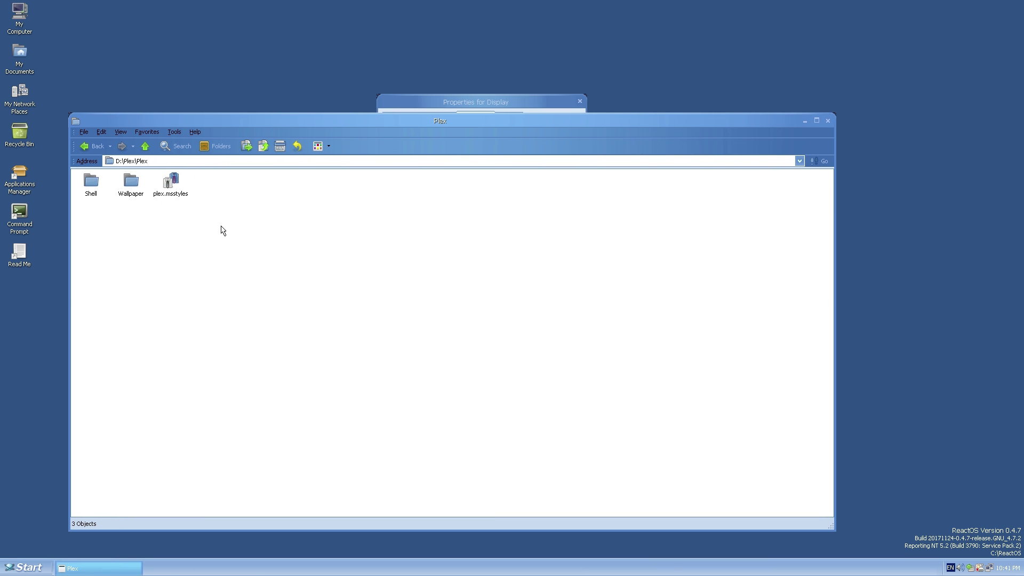
- Return to the D:\Plex folder, view the About ReactOS information and its authors list, and close it
{"action": "left_click", "coordinate": [93, 143]}
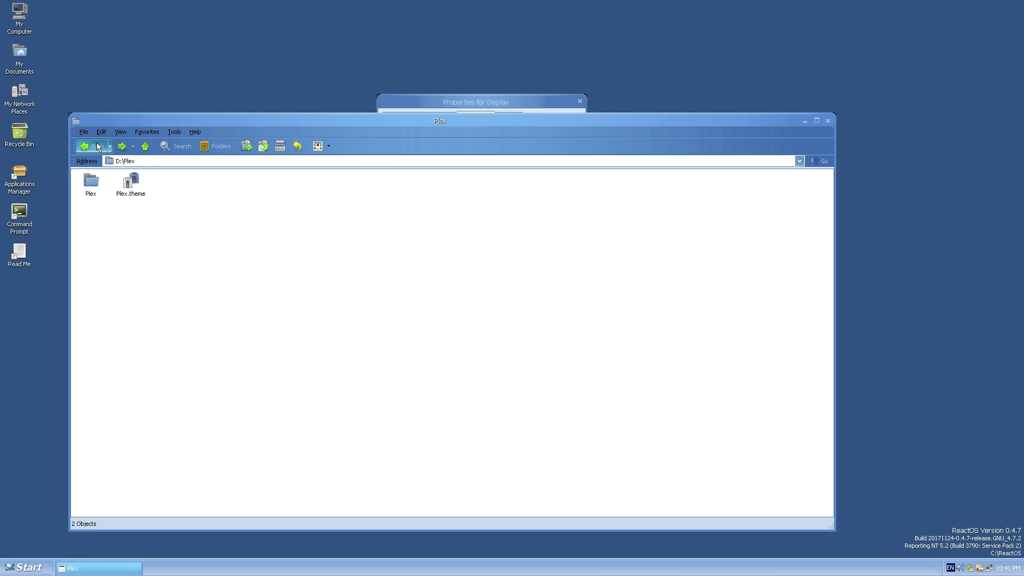
{"action": "left_click", "coordinate": [195, 132]}
{"action": "left_click", "coordinate": [201, 150]}
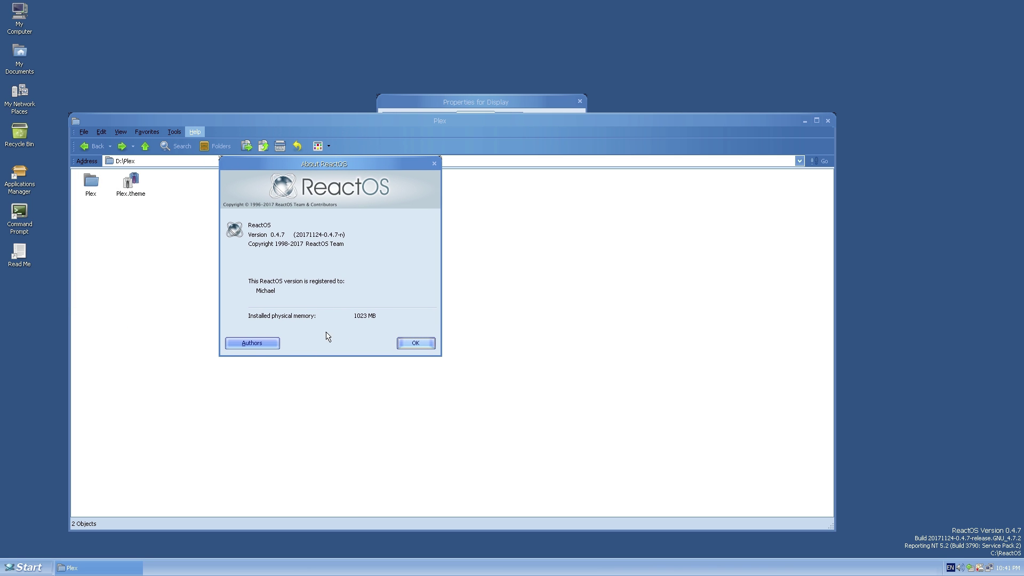
{"action": "left_click", "coordinate": [274, 344]}
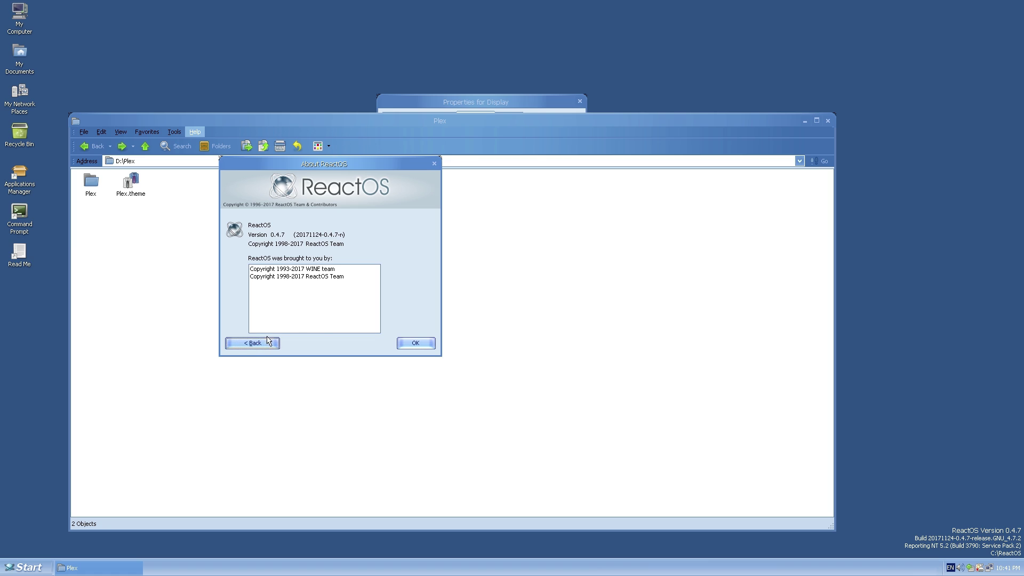
{"action": "left_click", "coordinate": [267, 342]}
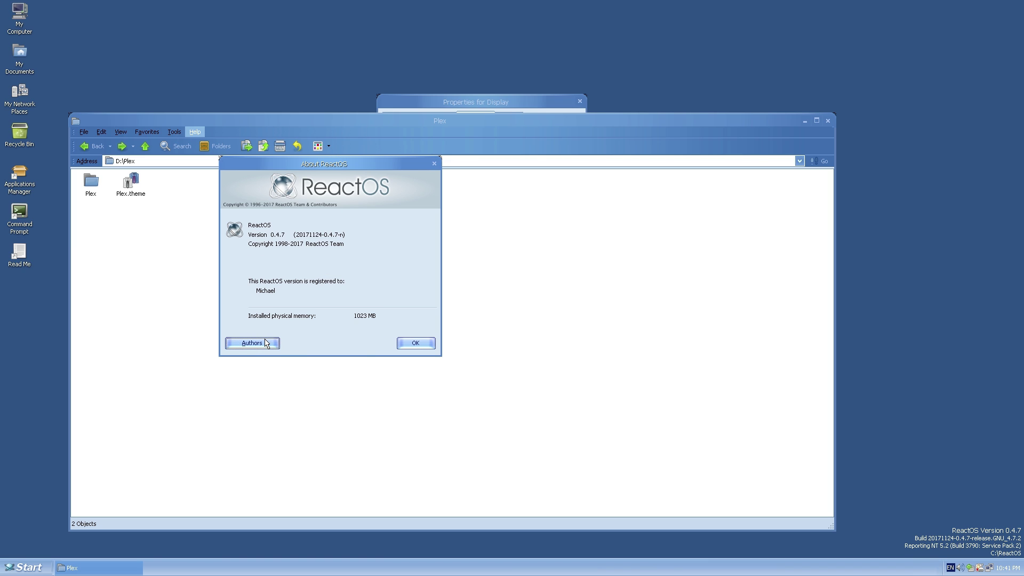
{"action": "left_click", "coordinate": [413, 343]}
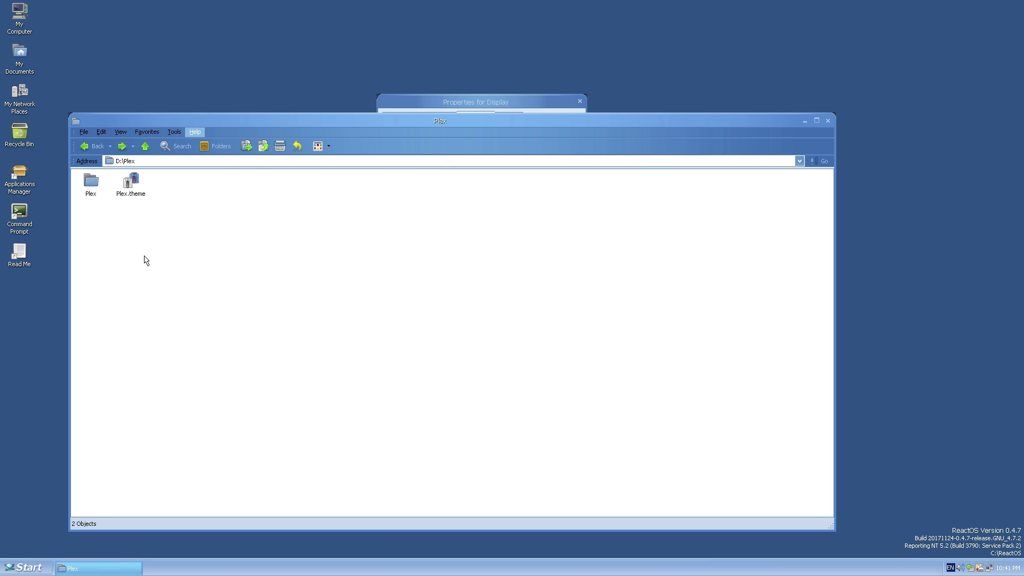
- Load Luna Beta.msstyles from the D:\Luna Beta\Luna Beta folder as the visual style and apply it
{"action": "left_click", "coordinate": [85, 149]}
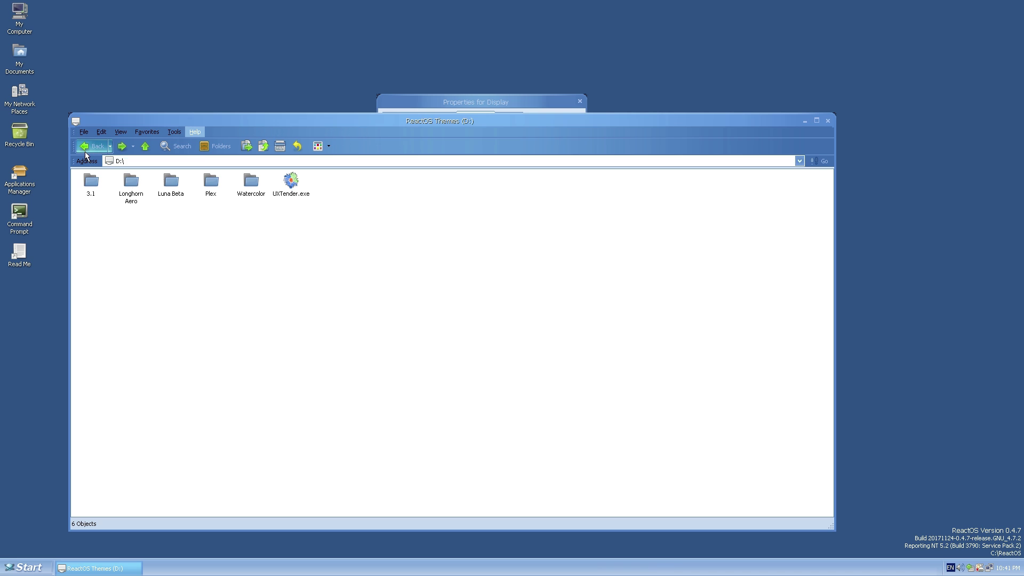
{"action": "double_click", "coordinate": [171, 184]}
{"action": "double_click", "coordinate": [86, 191]}
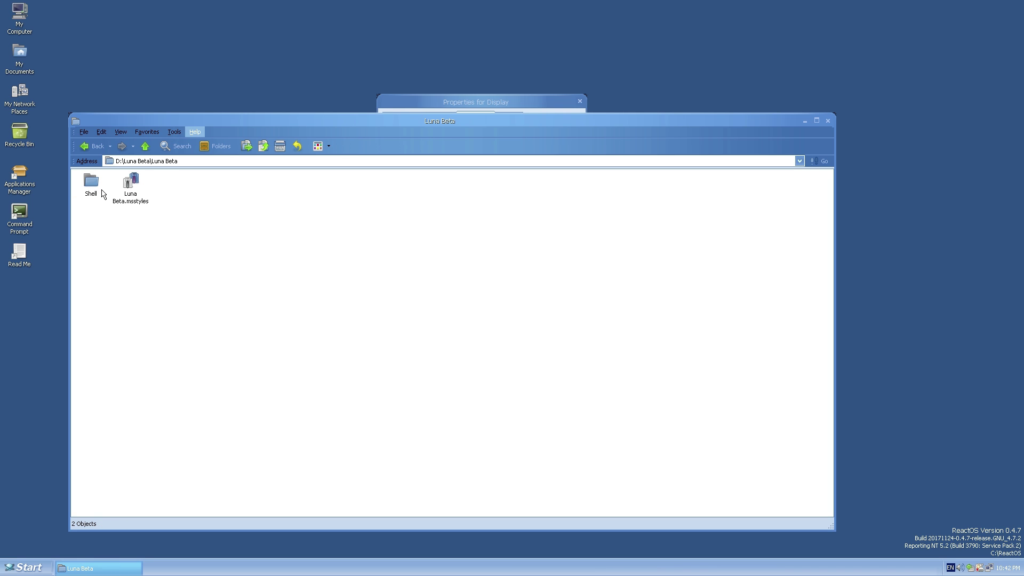
{"action": "double_click", "coordinate": [128, 190]}
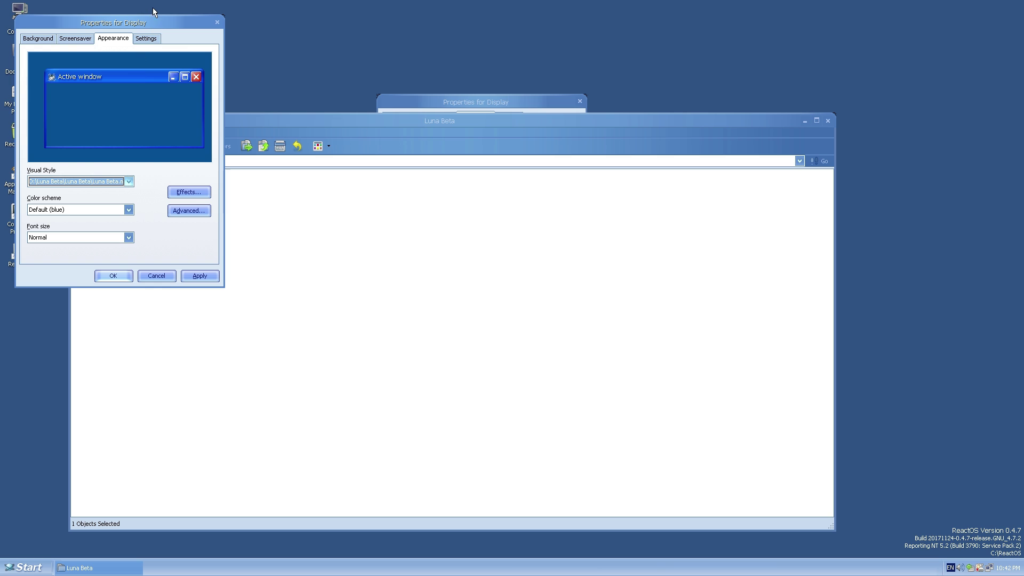
{"action": "left_click_drag", "start_coordinate": [138, 25], "coordinate": [366, 161]}
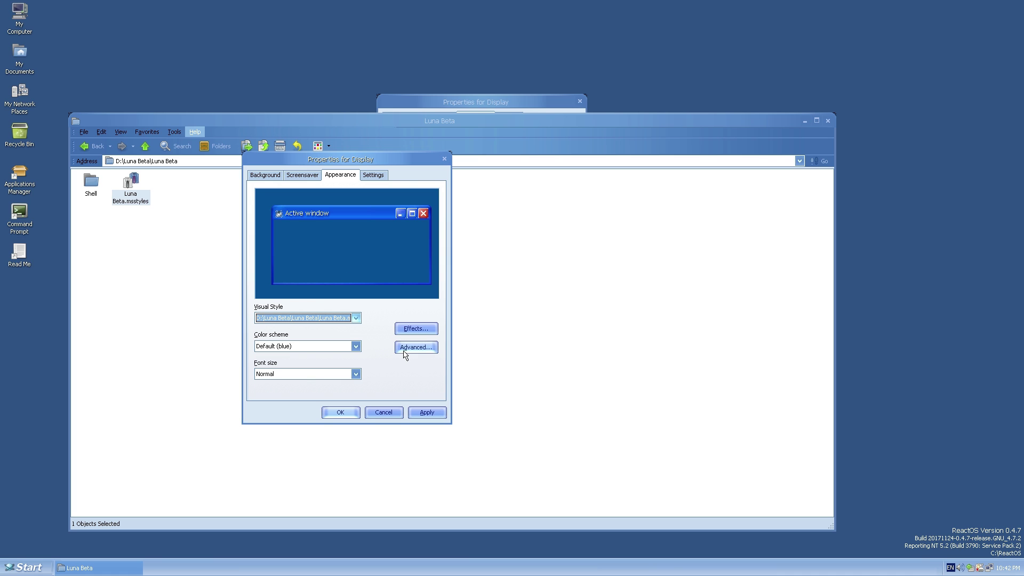
{"action": "left_click", "coordinate": [427, 412]}
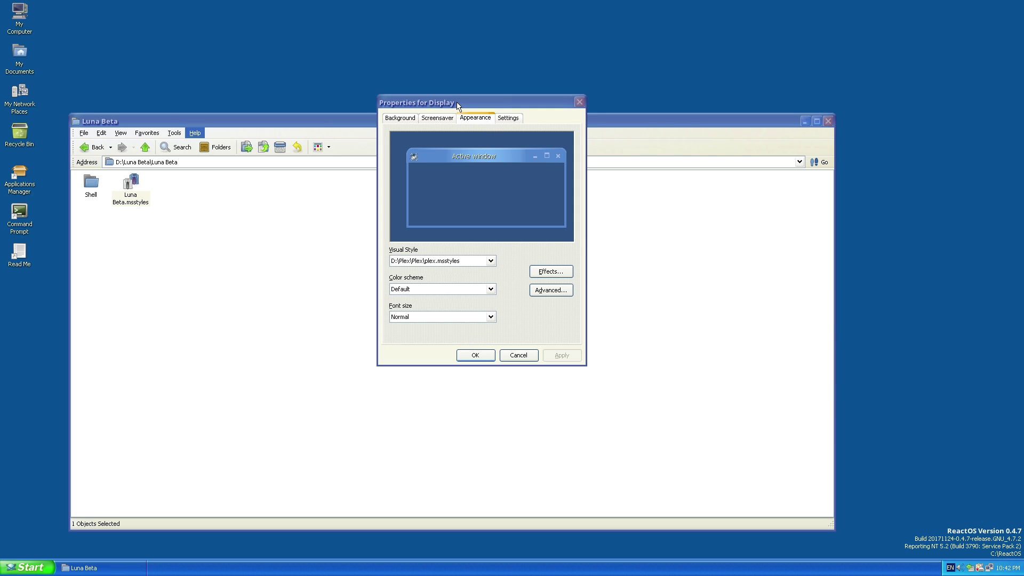
- Examine the Luna Beta style on the display properties dialog, the folder window and the Start menu
{"action": "left_click_drag", "start_coordinate": [454, 102], "coordinate": [563, 220]}
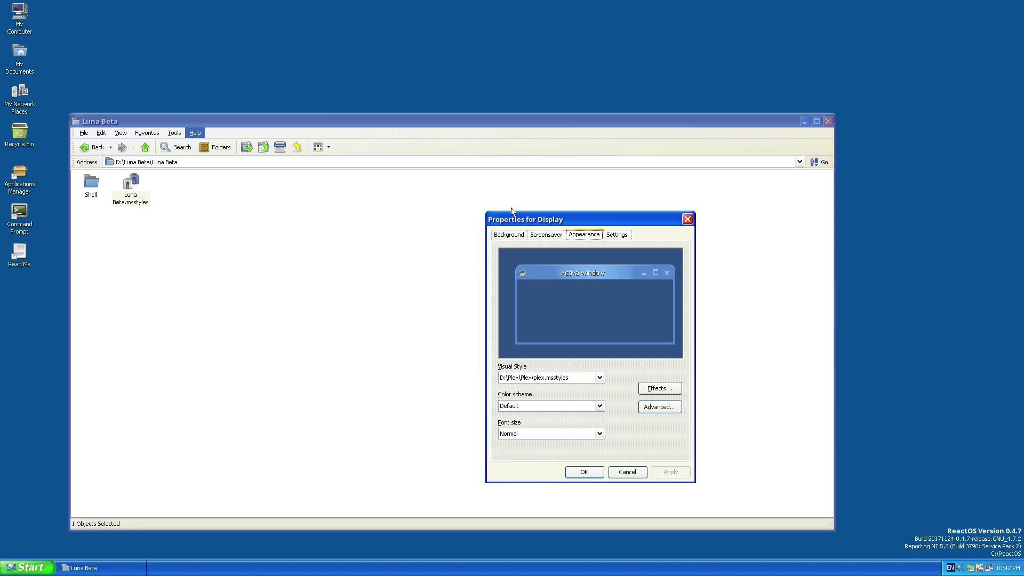
{"action": "left_click", "coordinate": [252, 126]}
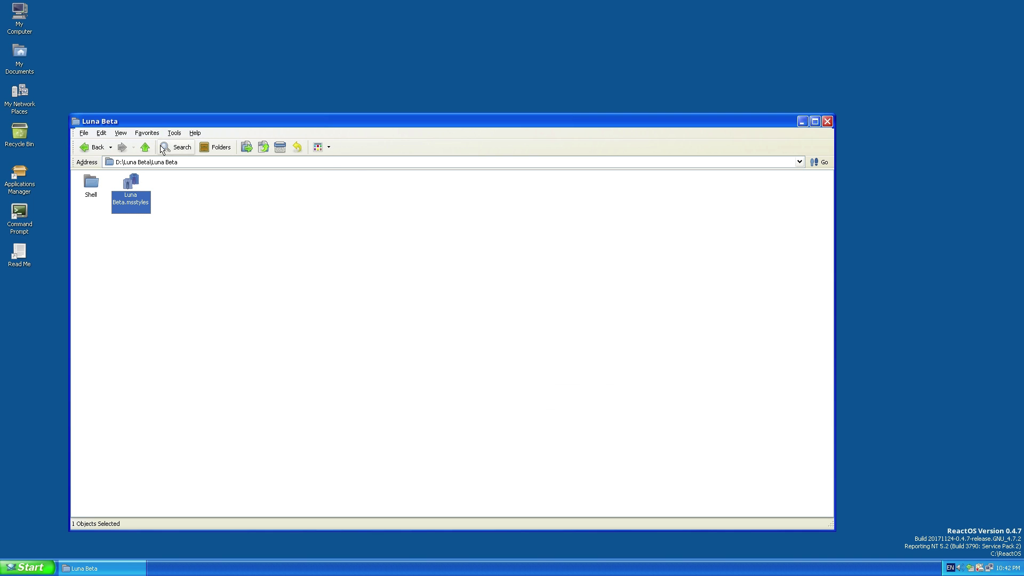
{"action": "left_click", "coordinate": [16, 572]}
{"action": "mouse_move", "coordinate": [36, 467]}
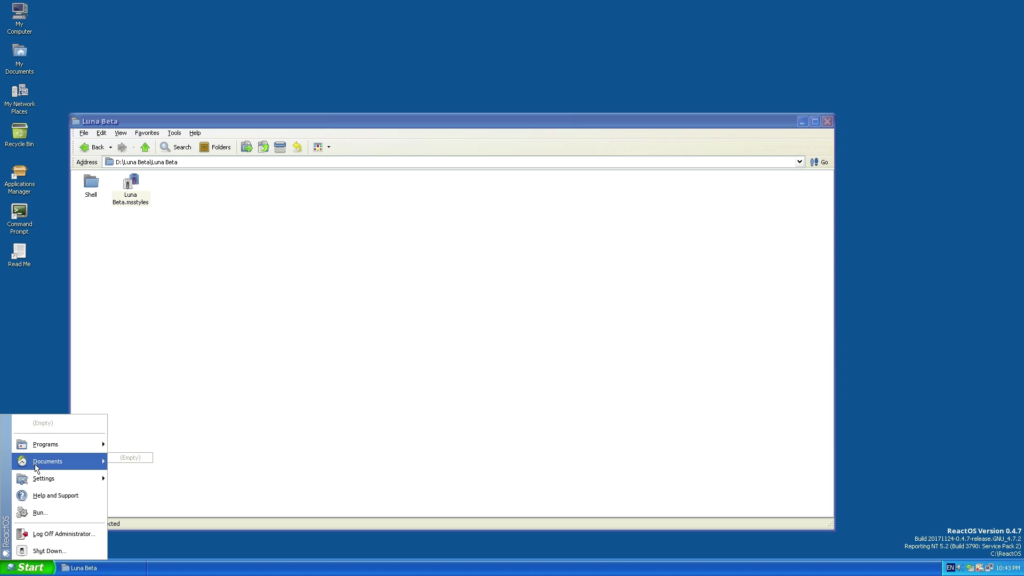
{"action": "left_click", "coordinate": [35, 410]}
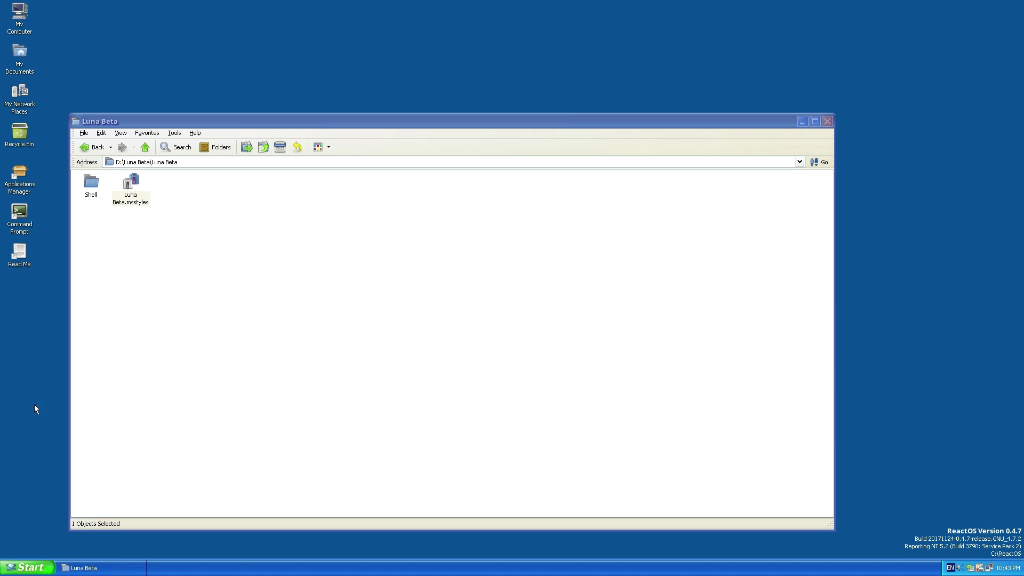
- Try dragging across the empty part of the taskbar and toggle the taskbar's lock setting
{"action": "left_click_drag", "start_coordinate": [267, 567], "coordinate": [207, 569]}
{"action": "right_click", "coordinate": [208, 569]}
{"action": "left_click", "coordinate": [232, 558]}
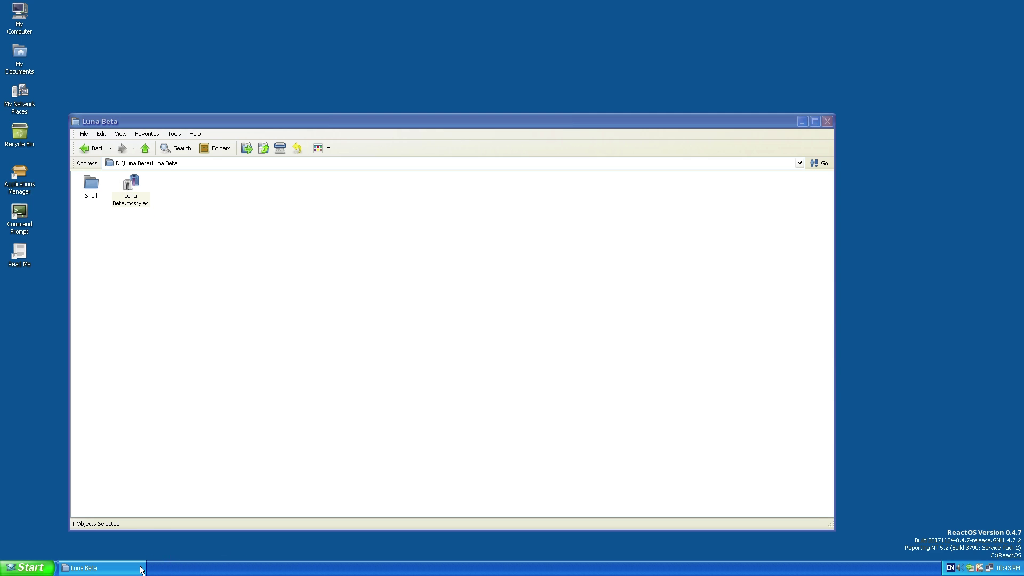
- Minimize the Luna Beta folder window, close the display properties dialog showing the Plex style, and move the remaining one
{"action": "left_click", "coordinate": [141, 568]}
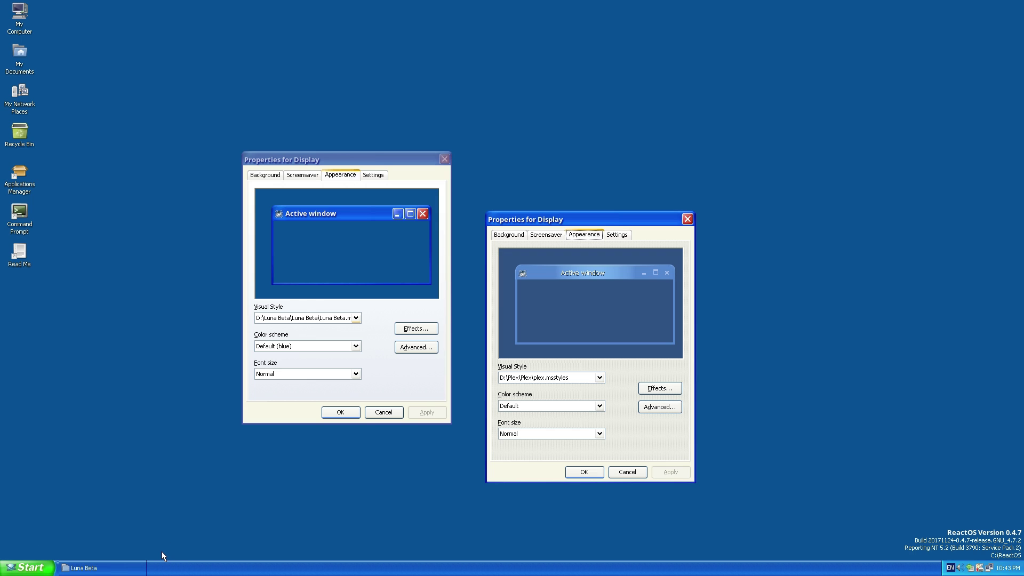
{"action": "left_click", "coordinate": [139, 568]}
{"action": "left_click", "coordinate": [139, 567]}
{"action": "left_click", "coordinate": [687, 219]}
{"action": "left_click_drag", "start_coordinate": [395, 166], "coordinate": [608, 132]}
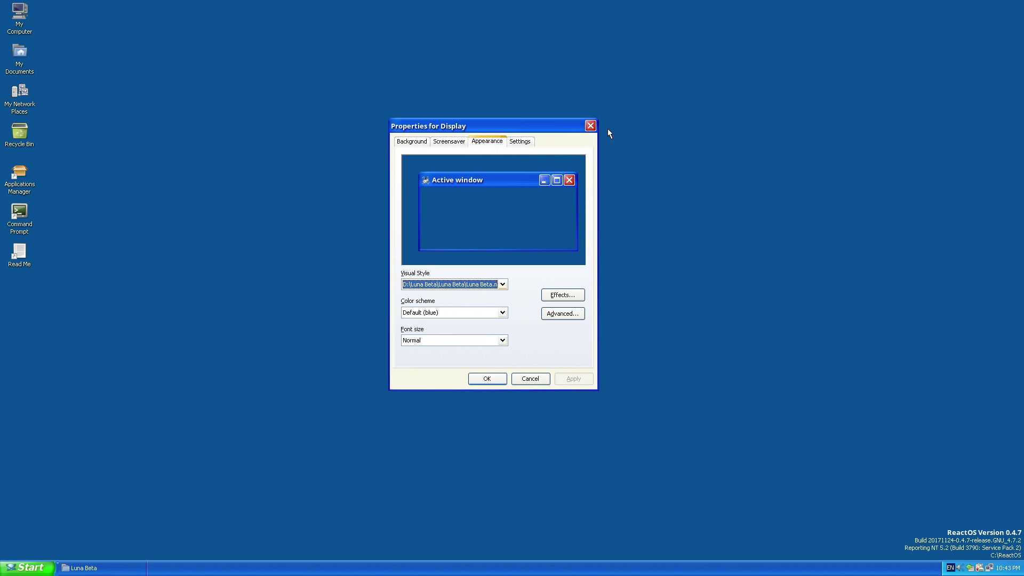
- Restore the Luna Beta folder window and browse to the D:\Longhorn Aero\Aero Longhorn folder
{"action": "left_click", "coordinate": [84, 568]}
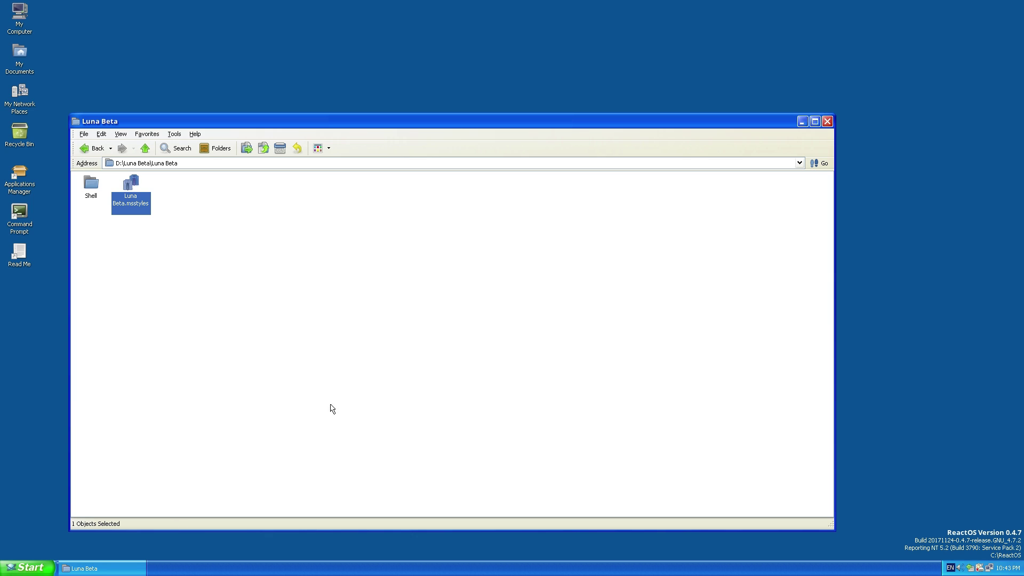
{"action": "left_click", "coordinate": [87, 146]}
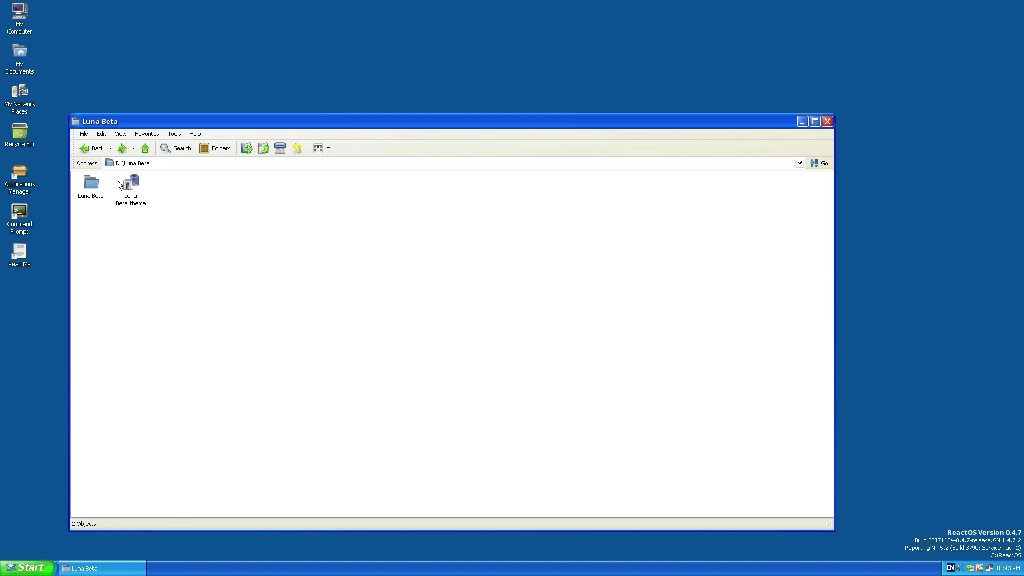
{"action": "left_click", "coordinate": [87, 145]}
{"action": "double_click", "coordinate": [131, 187]}
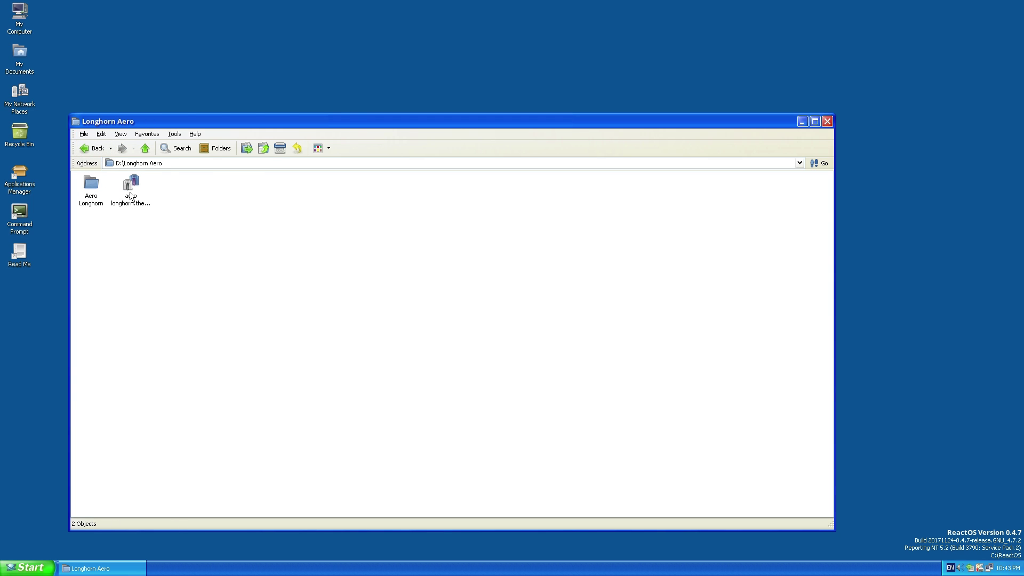
{"action": "left_click", "coordinate": [86, 188]}
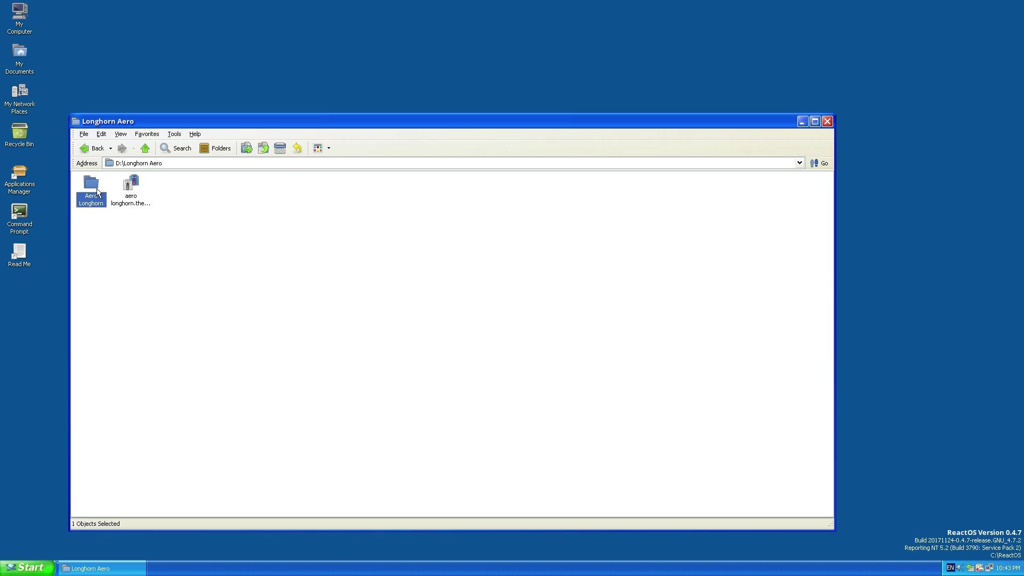
{"action": "double_click", "coordinate": [95, 190]}
- Load aero longhorn.msstyles as the visual style and apply it
{"action": "double_click", "coordinate": [170, 184]}
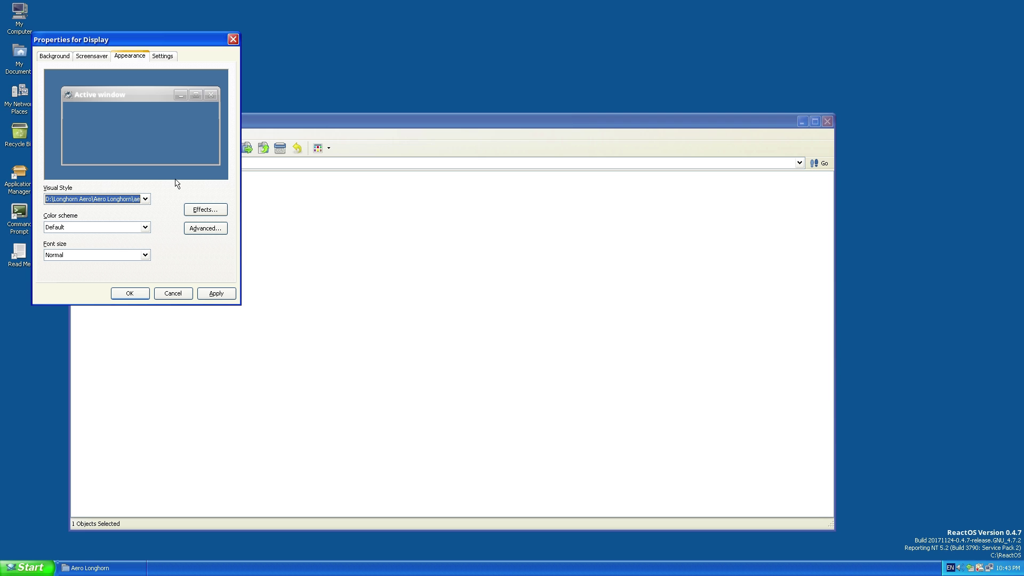
{"action": "left_click_drag", "start_coordinate": [142, 40], "coordinate": [394, 137]}
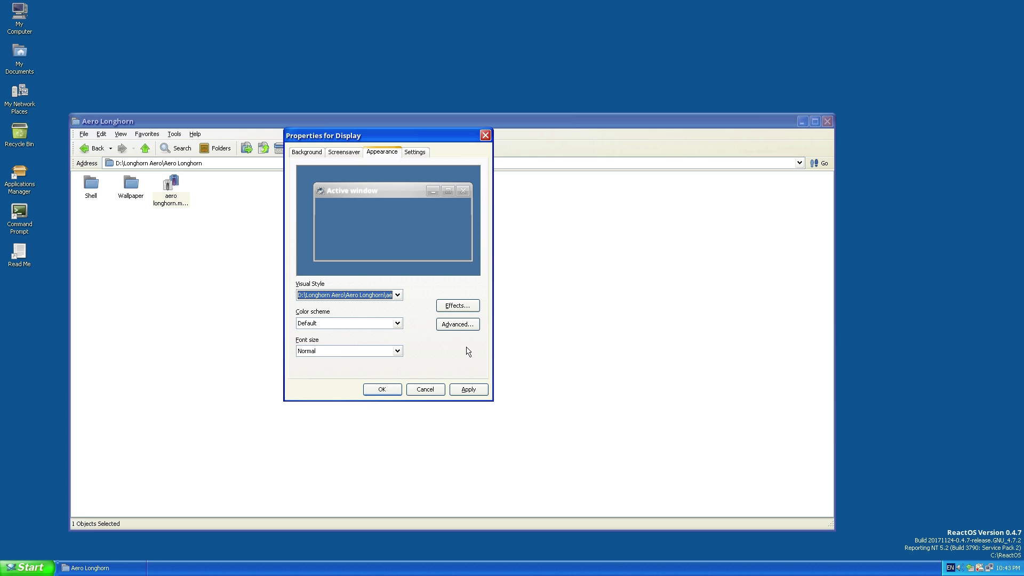
{"action": "left_click", "coordinate": [469, 389]}
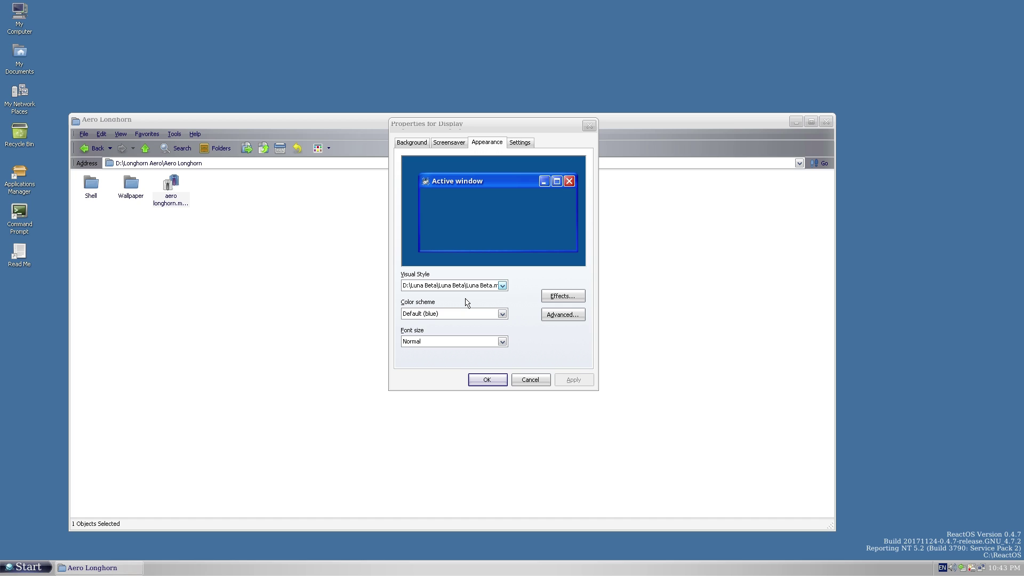
- Move and close both display properties dialogs and the Aero Longhorn folder window to clear the desktop
{"action": "left_click_drag", "start_coordinate": [538, 130], "coordinate": [666, 226]}
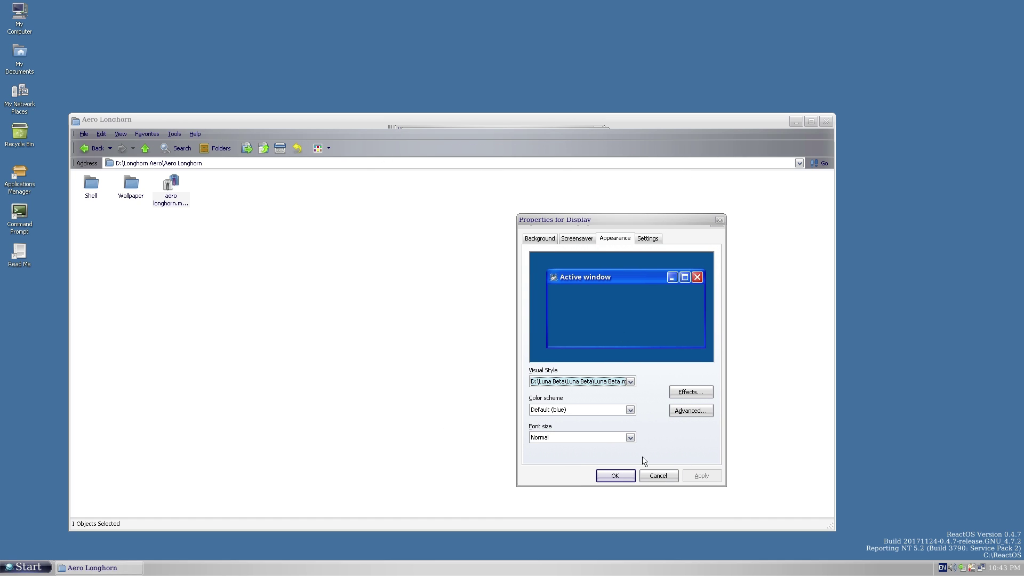
{"action": "left_click", "coordinate": [615, 475]}
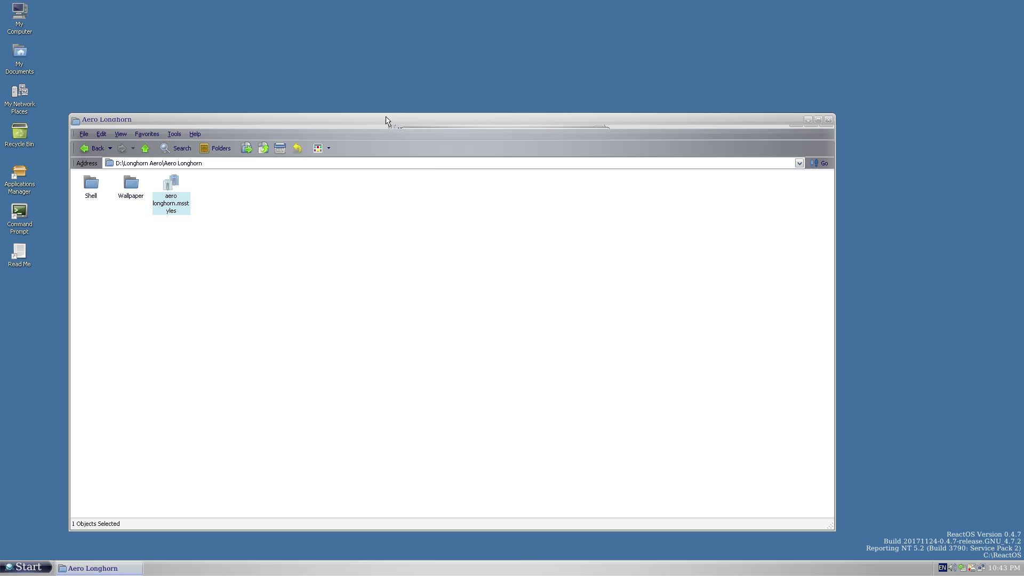
{"action": "left_click_drag", "start_coordinate": [386, 121], "coordinate": [642, 170]}
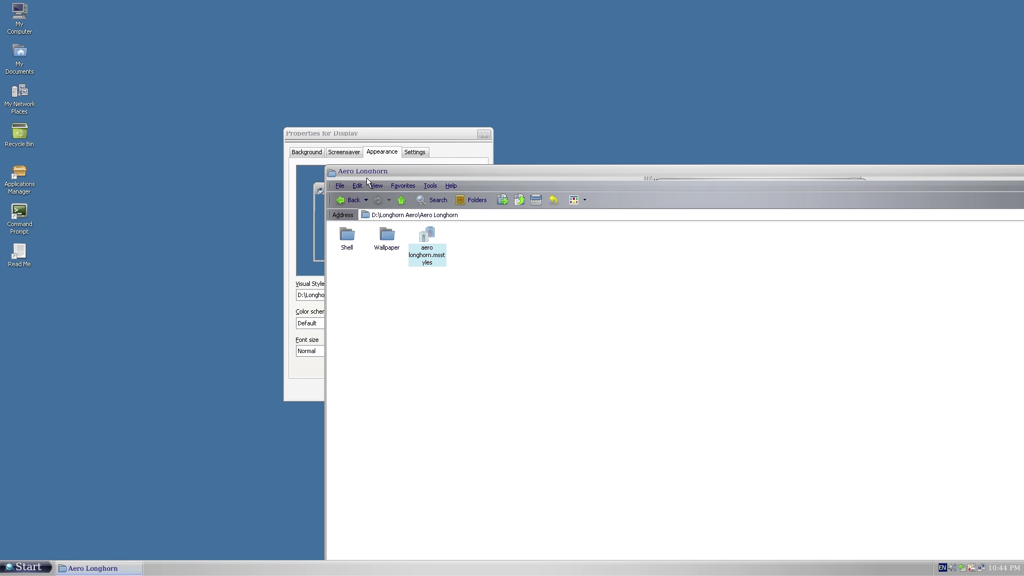
{"action": "double_click", "coordinate": [591, 174]}
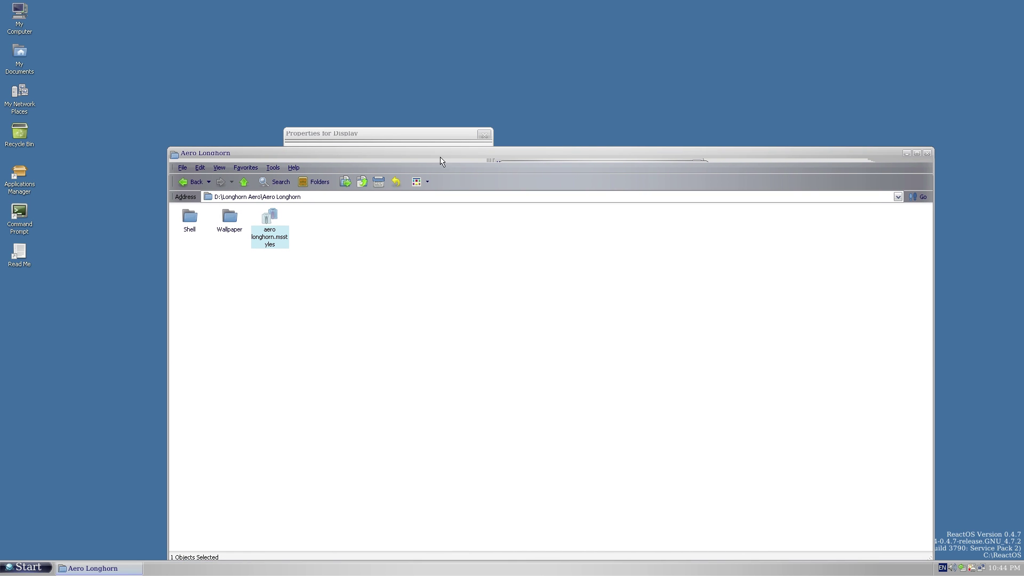
{"action": "left_click", "coordinate": [928, 154]}
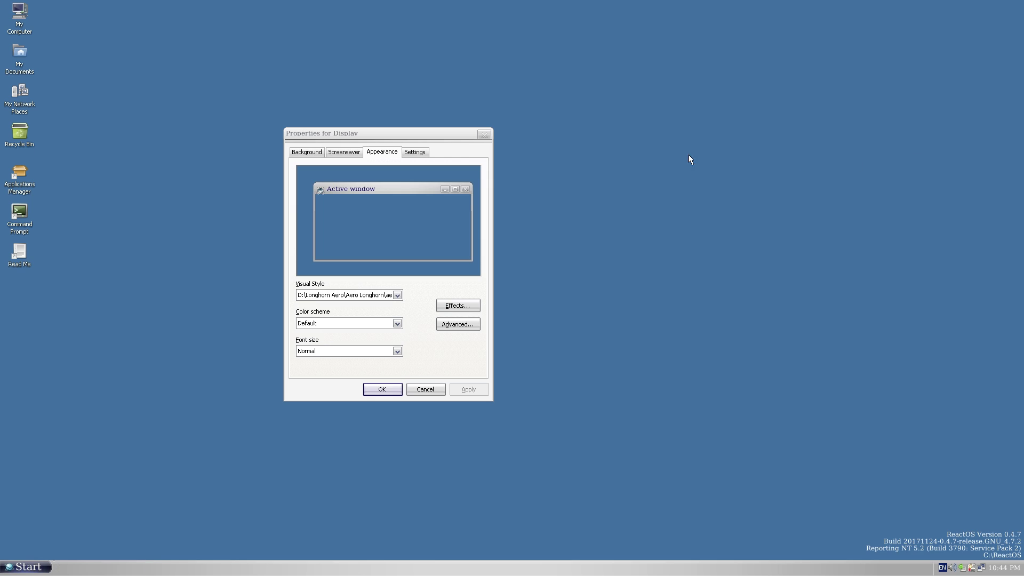
{"action": "left_click", "coordinate": [483, 135]}
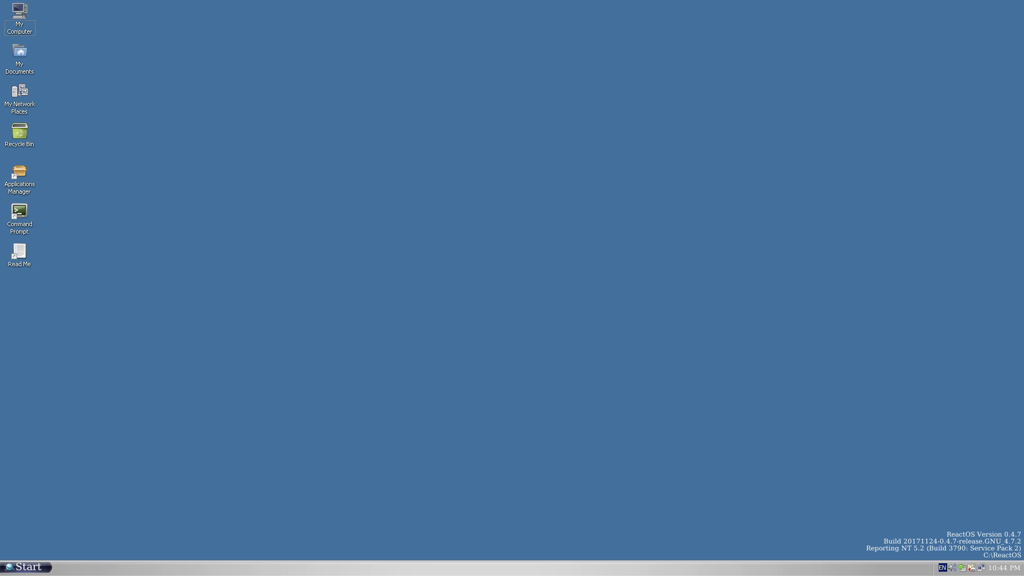
- Examine the Aero Longhorn style on the My Computer window, the Start menu and the desktop
{"action": "double_click", "coordinate": [12, 7]}
{"action": "left_click_drag", "start_coordinate": [450, 42], "coordinate": [687, 124]}
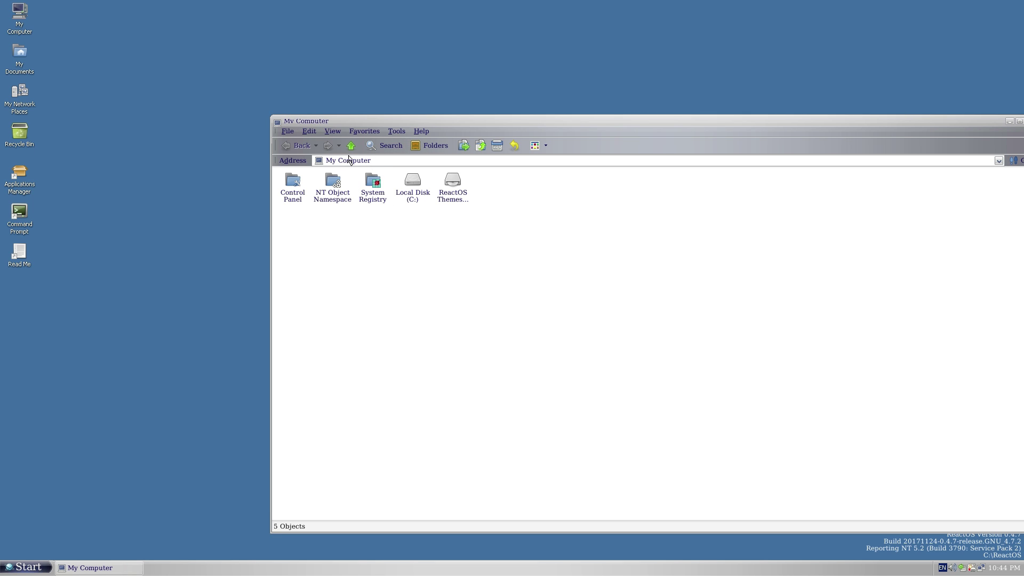
{"action": "left_click_drag", "start_coordinate": [381, 124], "coordinate": [277, 111]}
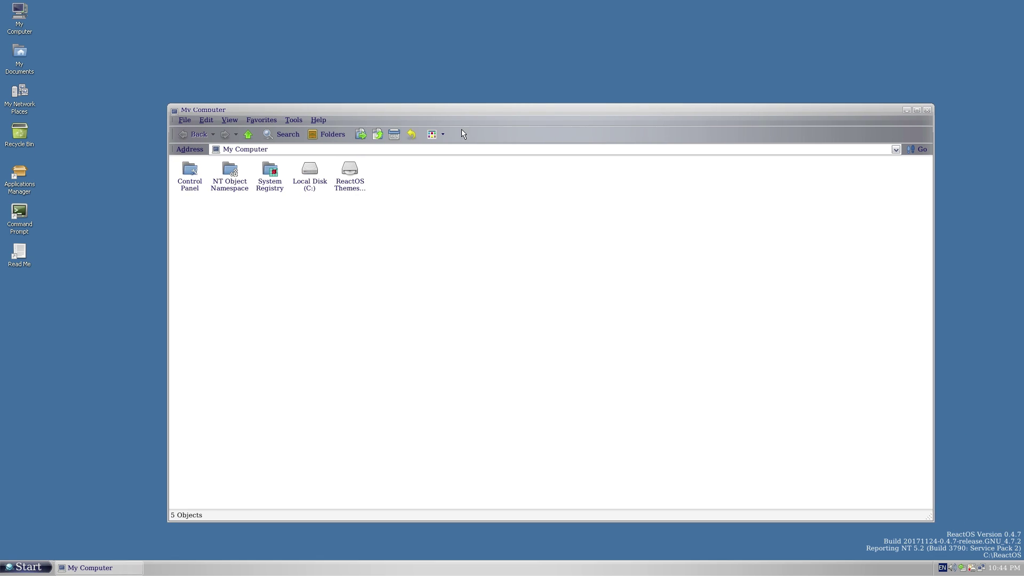
{"action": "left_click", "coordinate": [928, 109]}
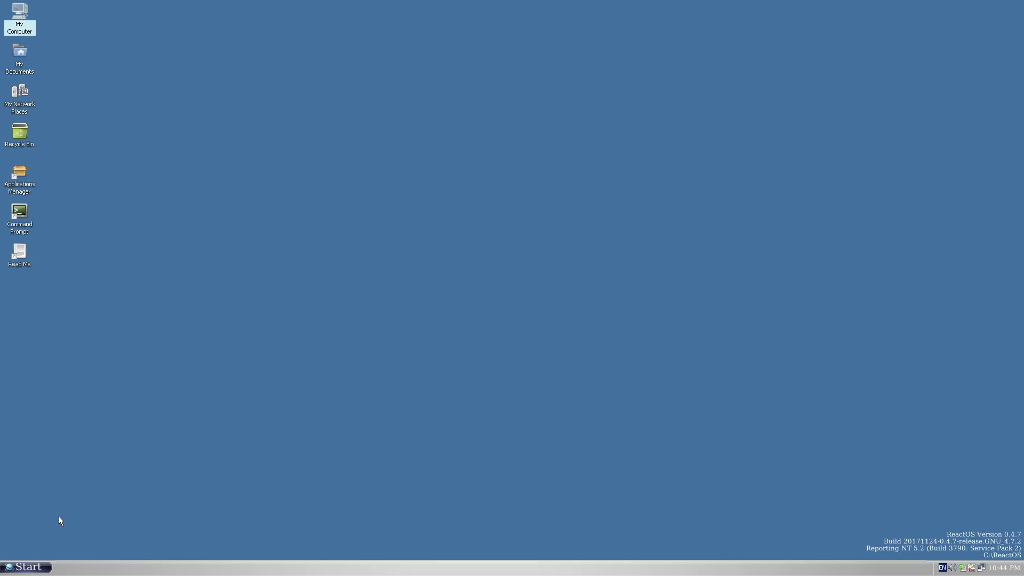
{"action": "left_click", "coordinate": [31, 569]}
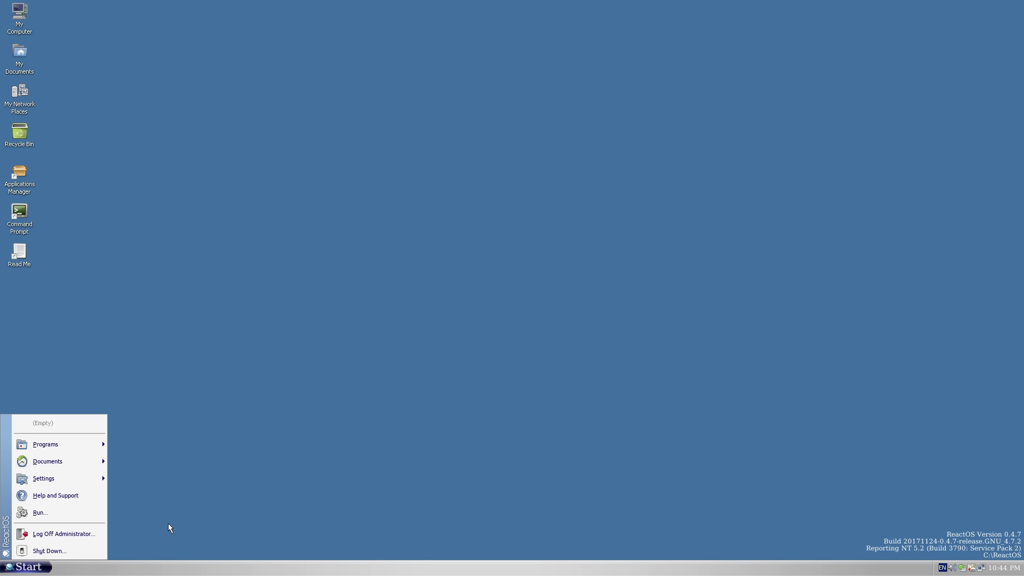
{"action": "left_click", "coordinate": [380, 480]}
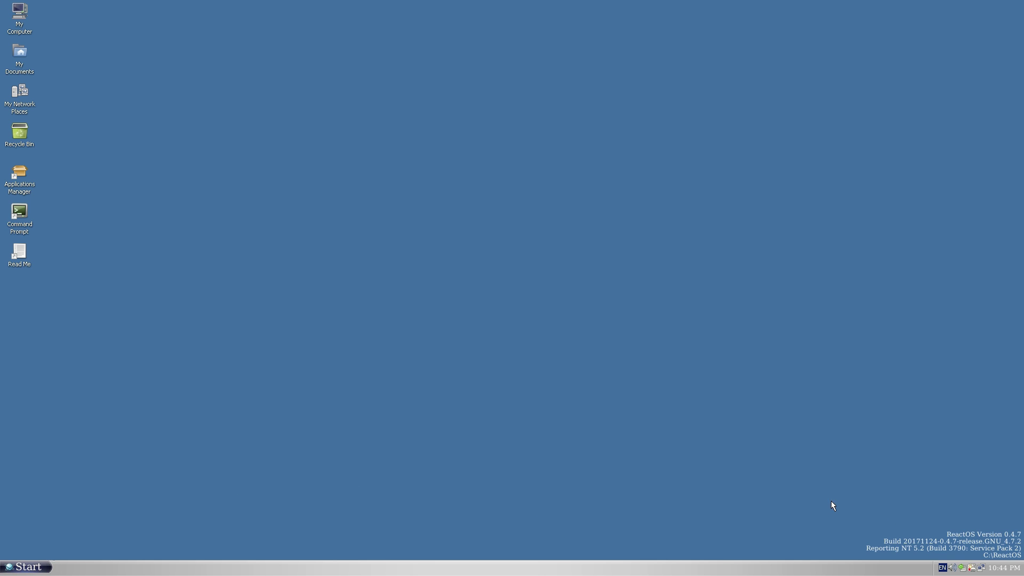
{"action": "left_click_drag", "start_coordinate": [832, 501], "coordinate": [1023, 560]}
- Reopen My Computer, reposition its window, then maximize it and restore it to its previous size
{"action": "double_click", "coordinate": [19, 14]}
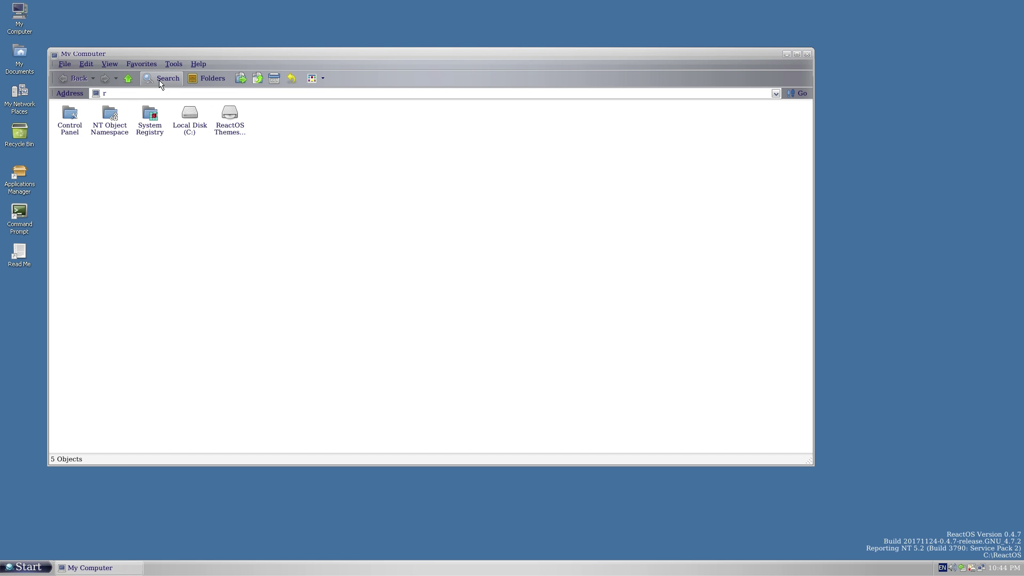
{"action": "left_click_drag", "start_coordinate": [164, 47], "coordinate": [302, 100]}
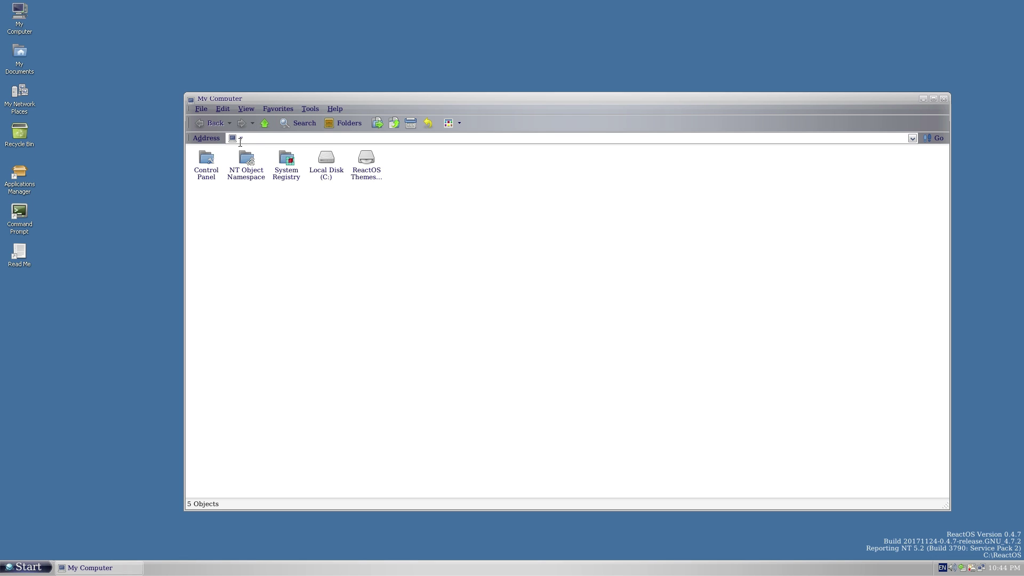
{"action": "left_click", "coordinate": [934, 100]}
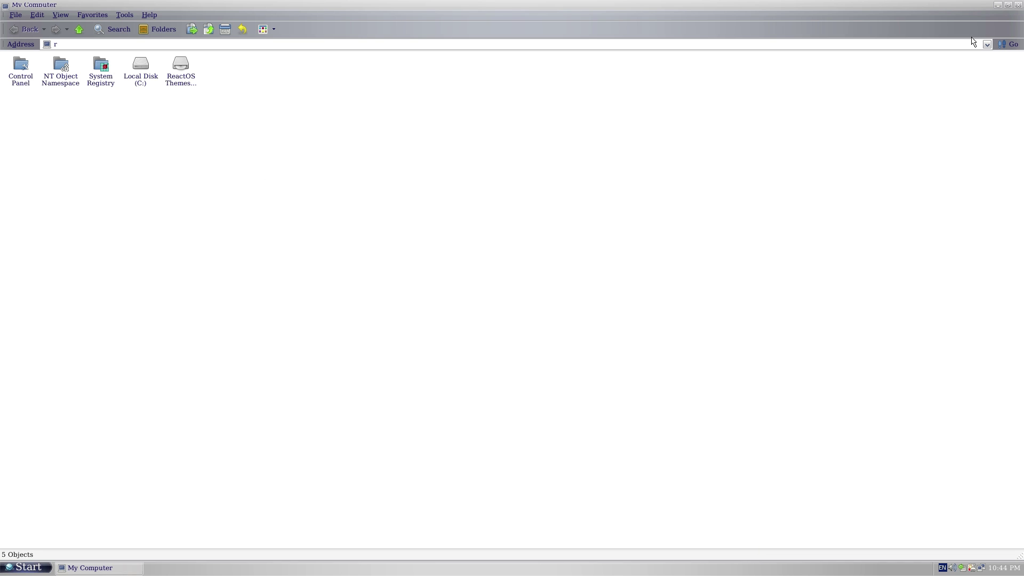
{"action": "left_click", "coordinate": [1008, 5]}
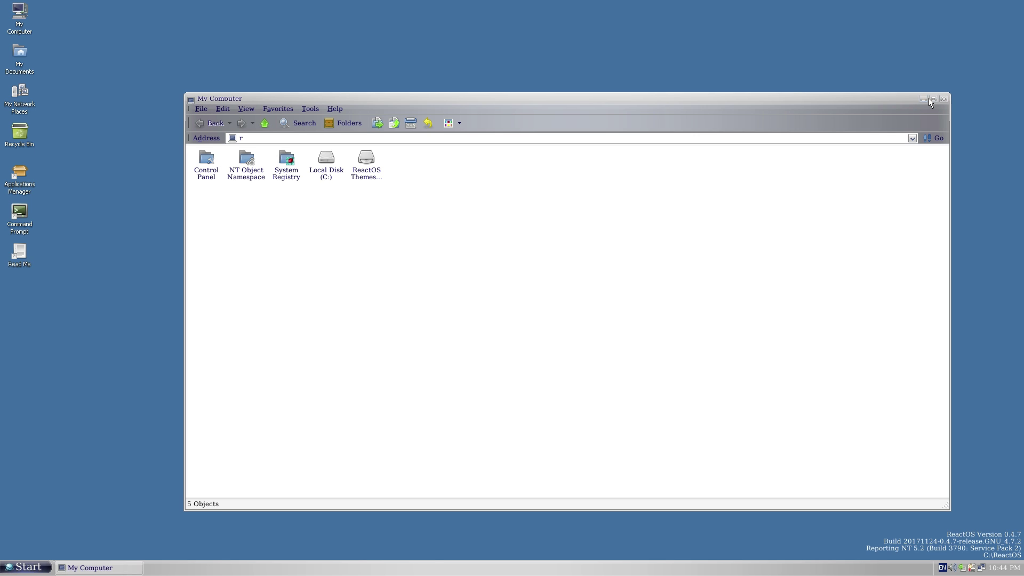
- View the About ReactOS information from the My Computer window and close it
{"action": "left_click", "coordinate": [340, 109]}
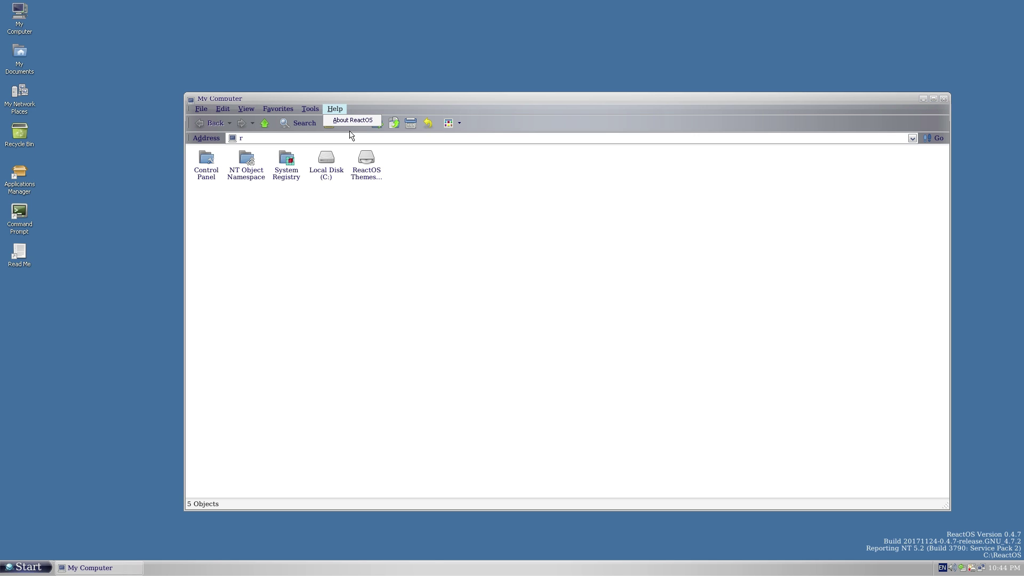
{"action": "left_click", "coordinate": [351, 120]}
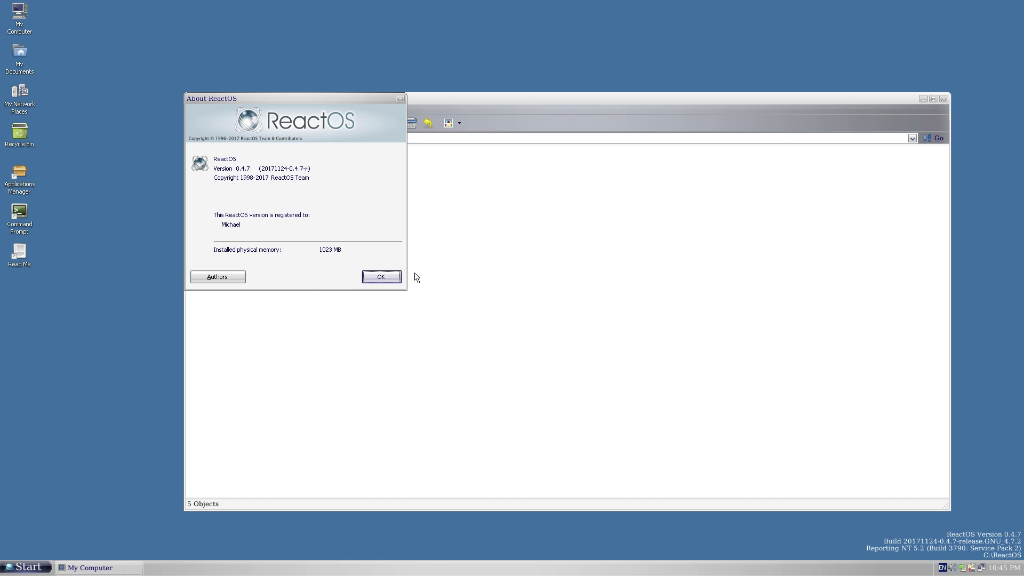
{"action": "left_click", "coordinate": [381, 277]}
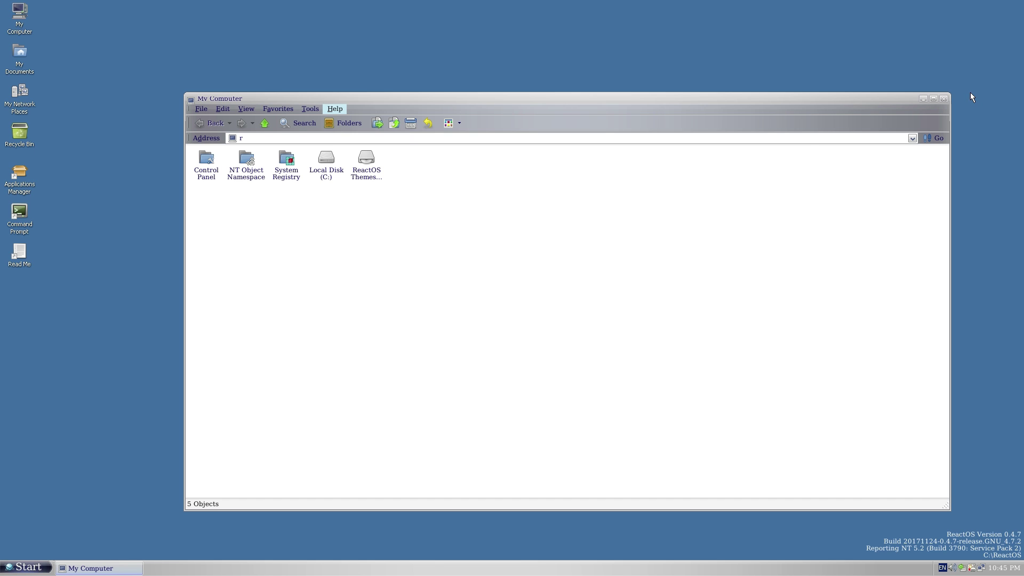
- Browse from My Computer to the Classic folder inside 3.1 on the ReactOS themes drive
{"action": "double_click", "coordinate": [367, 163]}
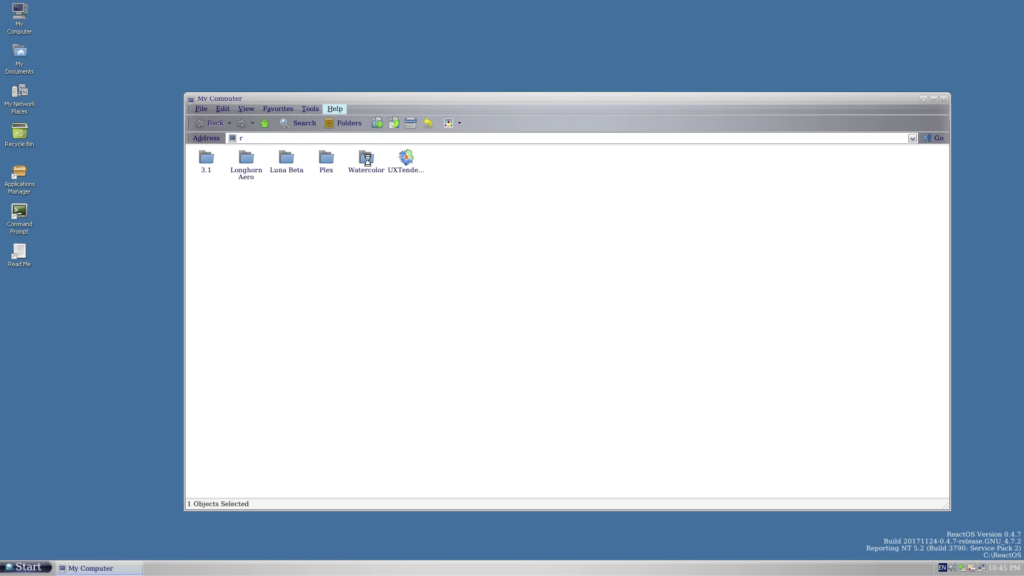
{"action": "double_click", "coordinate": [207, 161]}
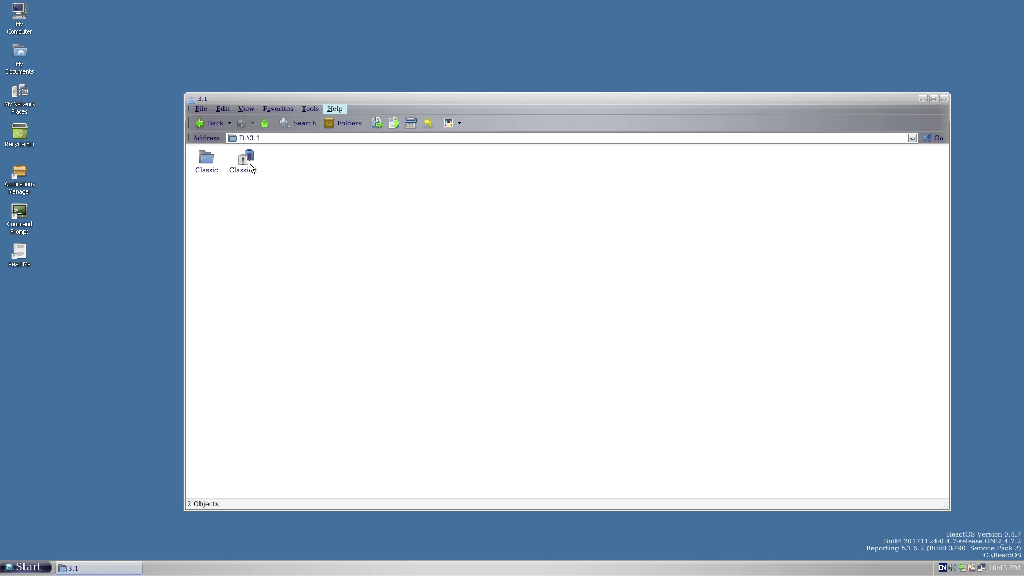
{"action": "double_click", "coordinate": [206, 160]}
- Load Classic.msstyles as the visual style, apply it, and close the display properties dialog
{"action": "left_click", "coordinate": [253, 163]}
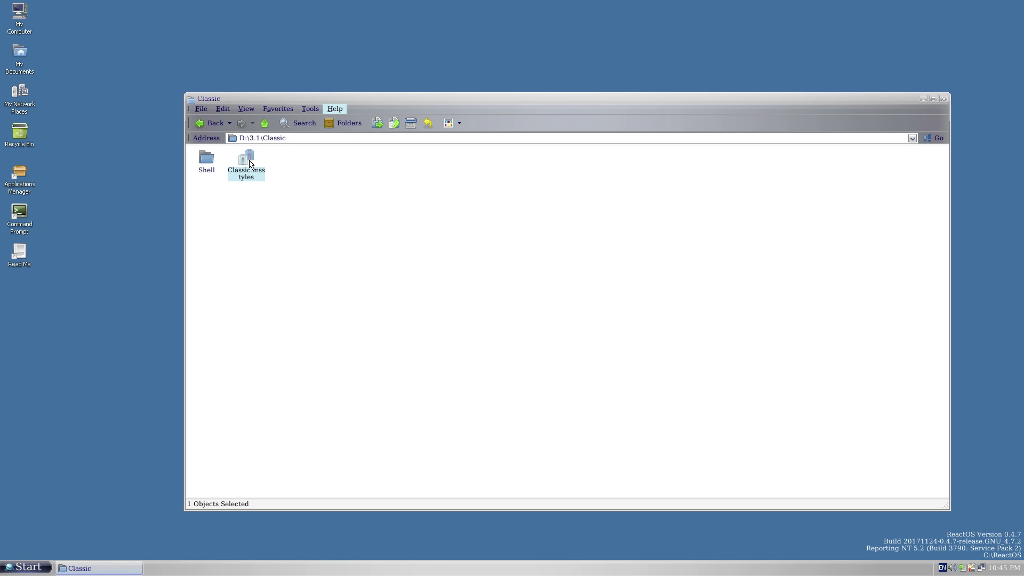
{"action": "double_click", "coordinate": [251, 163]}
{"action": "left_click_drag", "start_coordinate": [166, 63], "coordinate": [394, 125]}
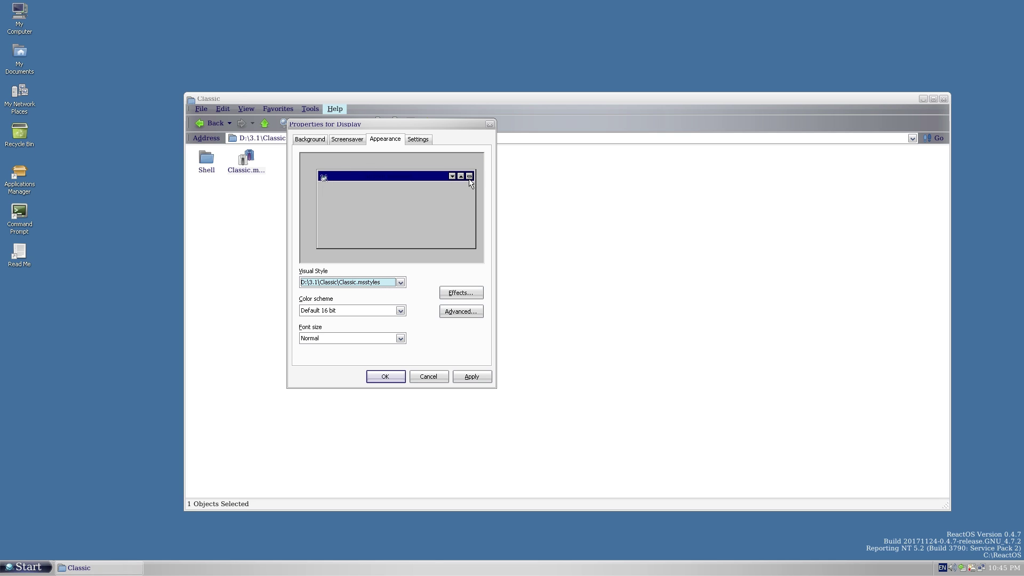
{"action": "left_click", "coordinate": [464, 376]}
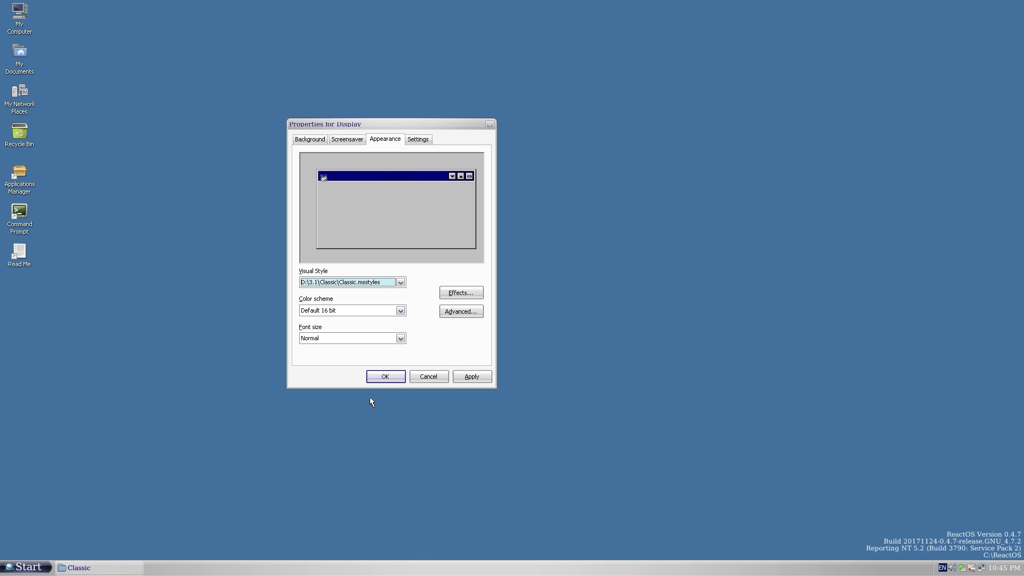
{"action": "left_click", "coordinate": [464, 377]}
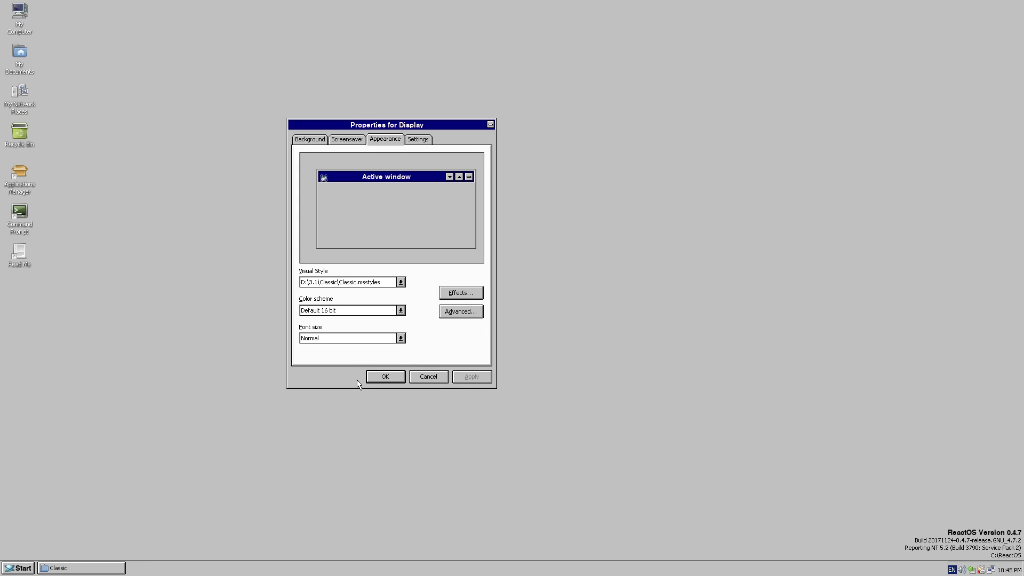
{"action": "left_click_drag", "start_coordinate": [378, 125], "coordinate": [476, 186]}
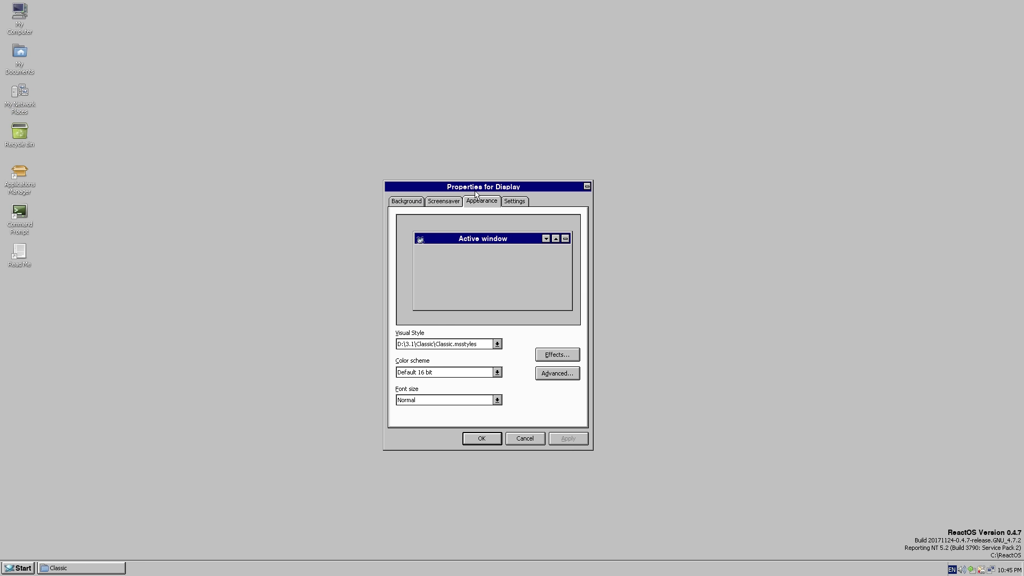
{"action": "left_click", "coordinate": [586, 186]}
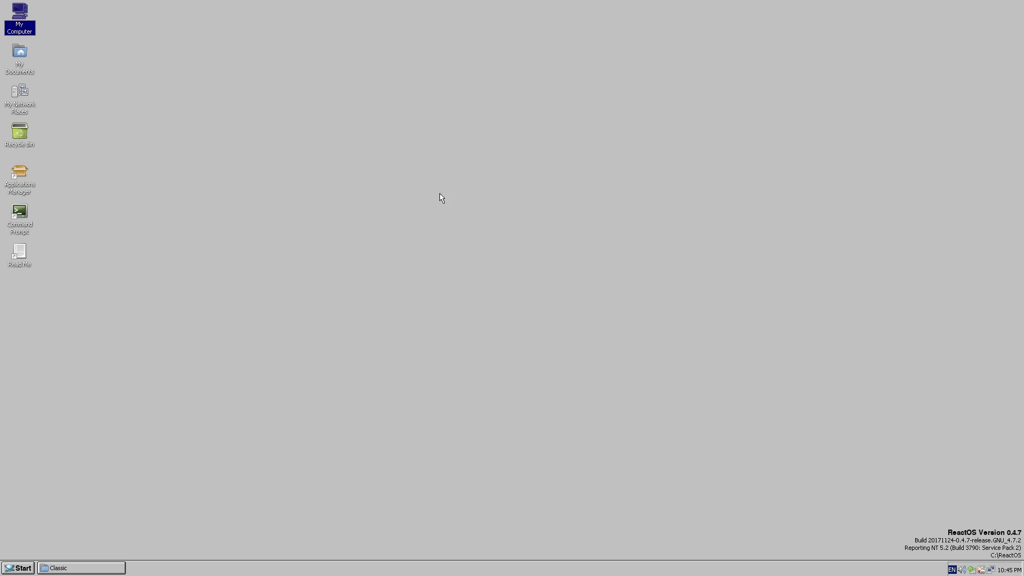
- Open My Computer, maximize its window, minimize it, and bring it back to its original windowed size
{"action": "double_click", "coordinate": [19, 16]}
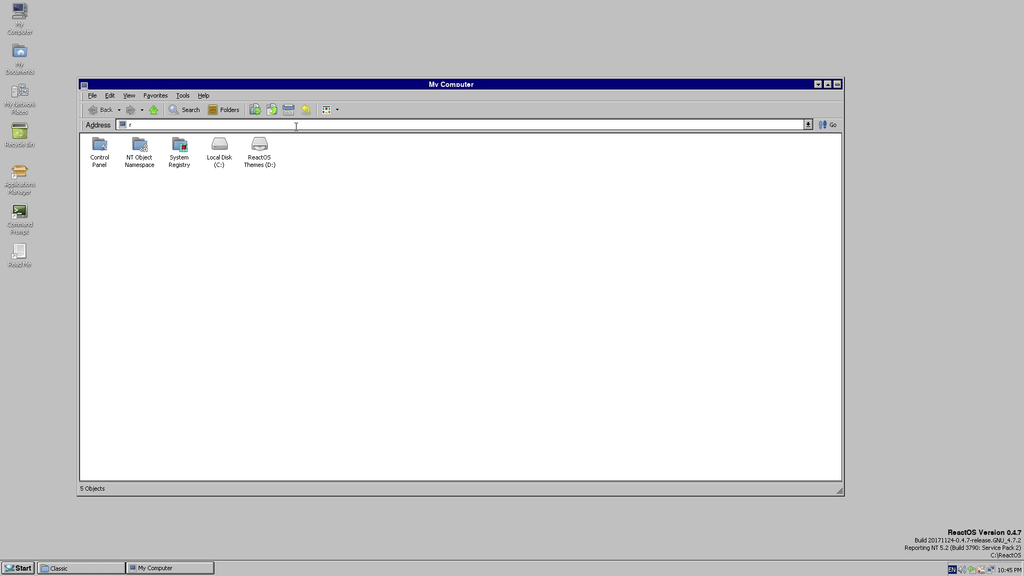
{"action": "left_click", "coordinate": [827, 85]}
{"action": "left_click", "coordinate": [1000, 4]}
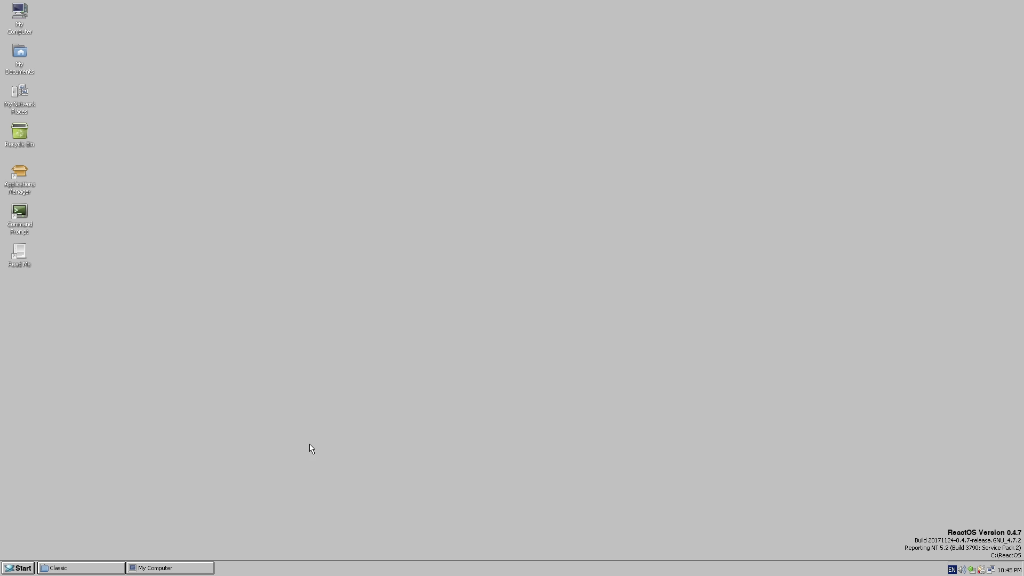
{"action": "left_click", "coordinate": [178, 565]}
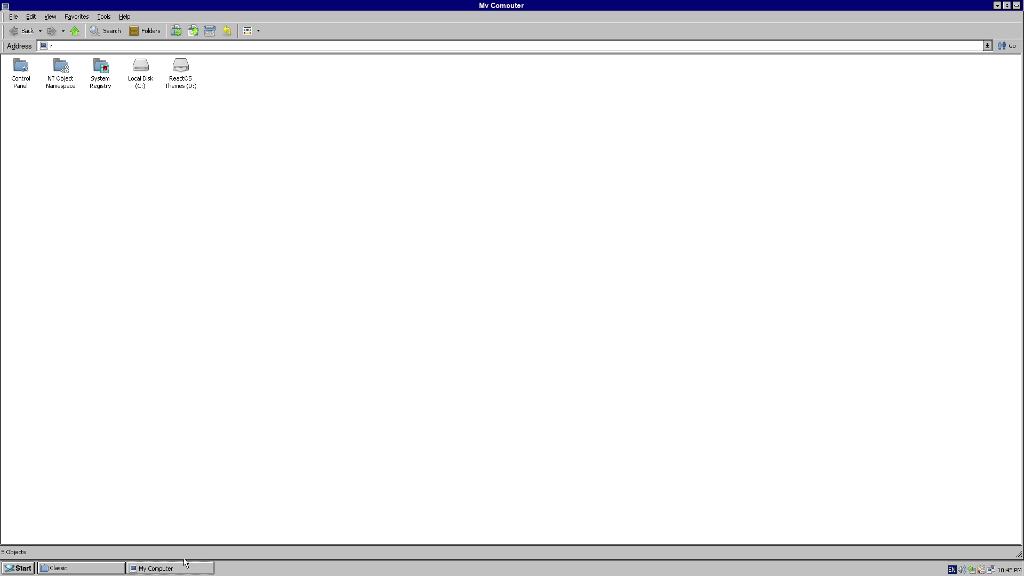
{"action": "left_click", "coordinate": [1007, 5]}
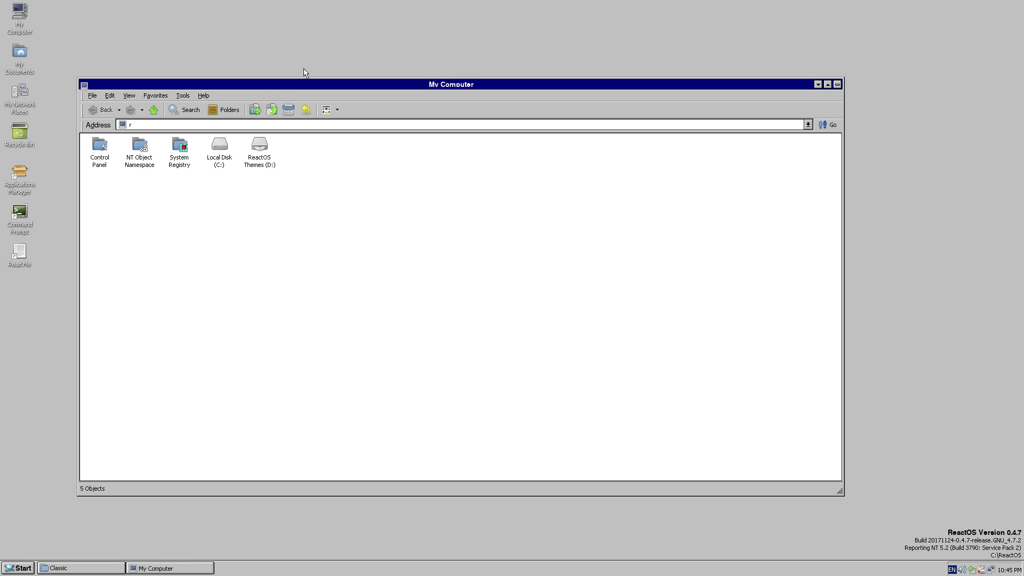
- Try out the Move command from the My Computer window's control menu, shifting the window slightly
{"action": "left_click", "coordinate": [83, 86]}
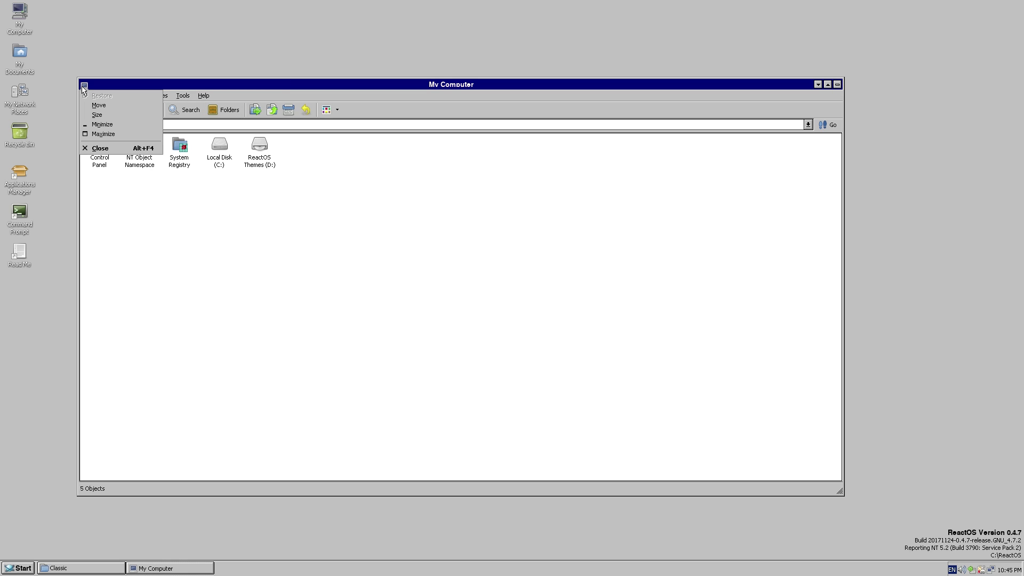
{"action": "left_click", "coordinate": [99, 105]}
{"action": "left_click", "coordinate": [94, 95]}
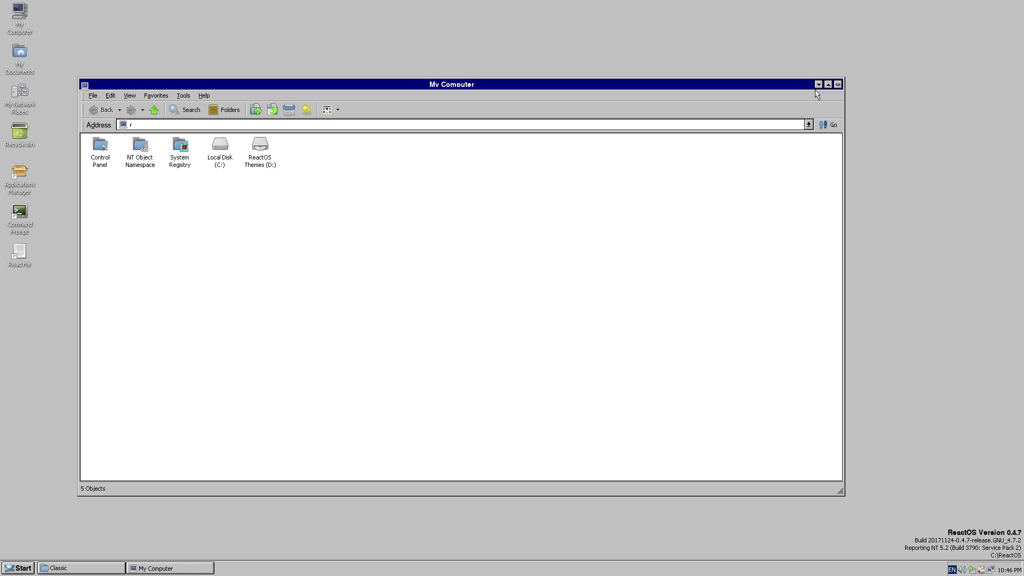
- Switch focus to the desktop, then view the Start menu in the Classic style and close it
{"action": "left_click", "coordinate": [934, 540]}
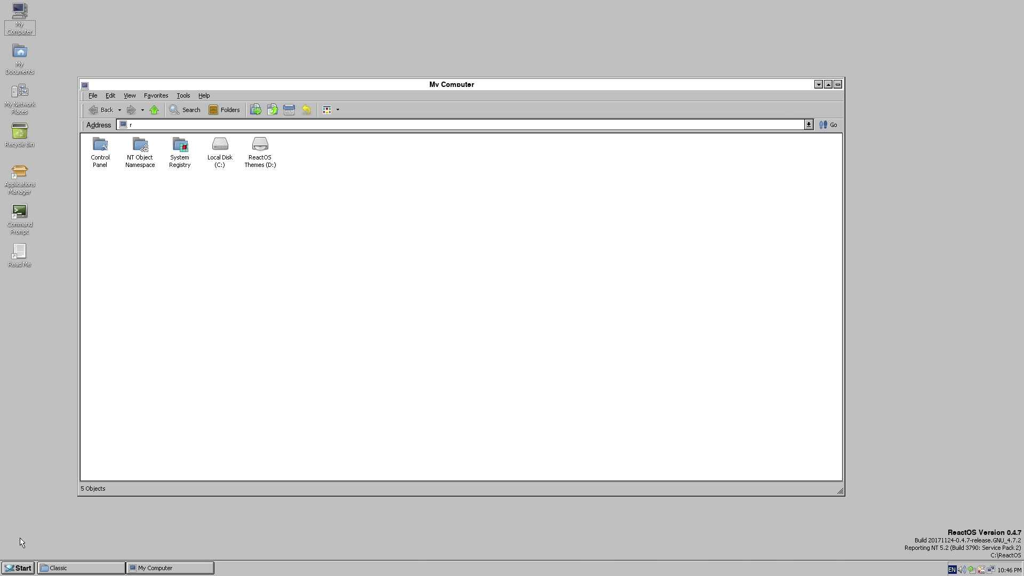
{"action": "left_click", "coordinate": [18, 568]}
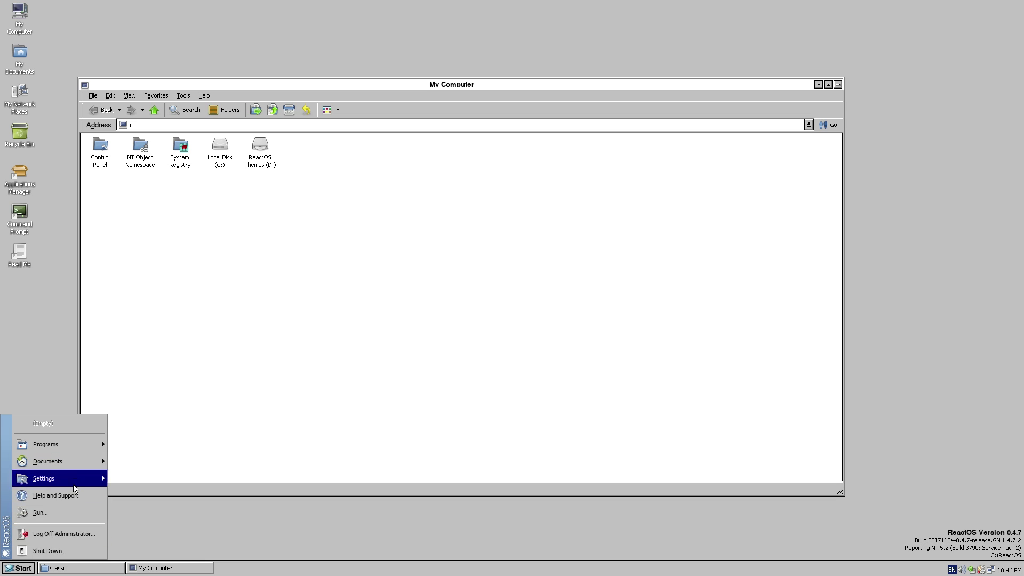
{"action": "left_click", "coordinate": [15, 572]}
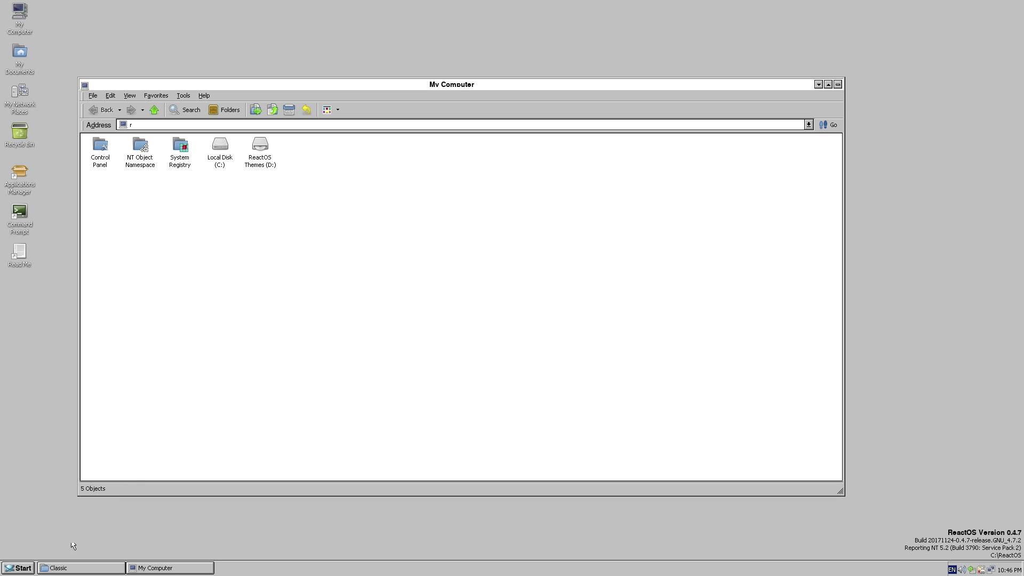
- Browse from My Computer to the Professional folder inside Watercolor on the ReactOS Themes drive
{"action": "left_click", "coordinate": [230, 208]}
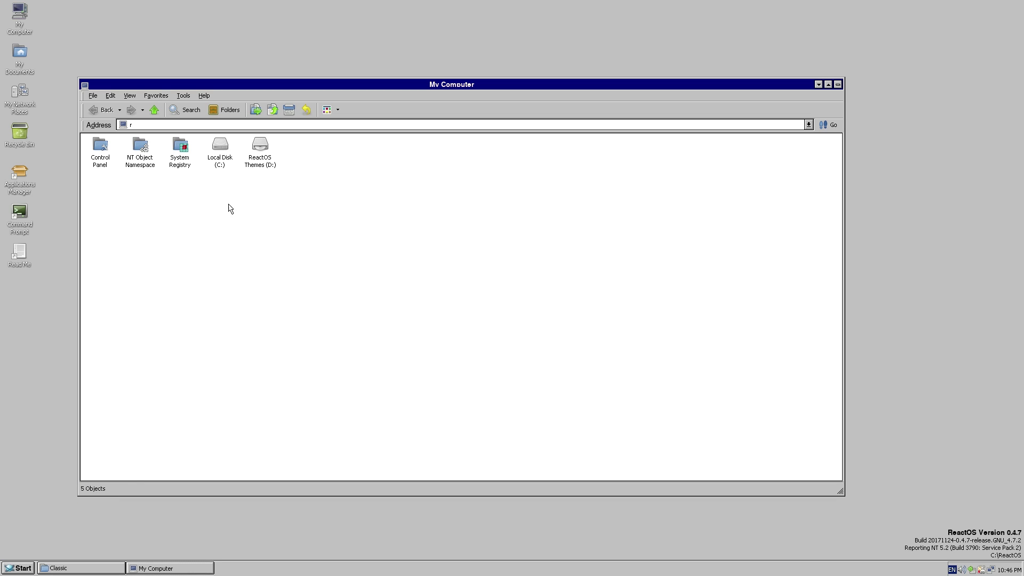
{"action": "double_click", "coordinate": [258, 153]}
{"action": "double_click", "coordinate": [258, 153]}
{"action": "left_click", "coordinate": [104, 148]}
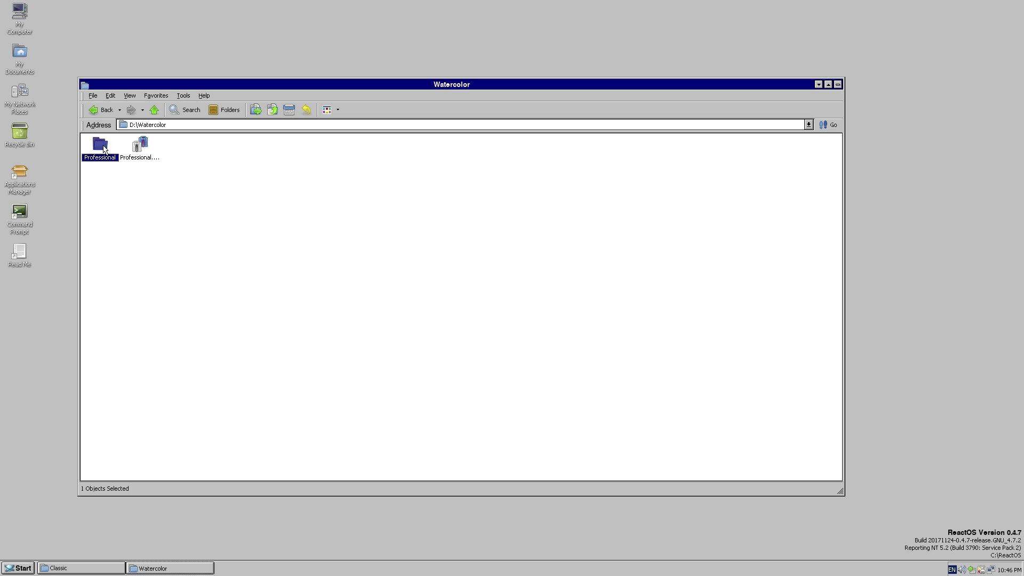
{"action": "double_click", "coordinate": [104, 148]}
- Load Professional.msstyles as the visual style, apply it, and return to the Professional folder window
{"action": "double_click", "coordinate": [178, 148]}
{"action": "left_click", "coordinate": [275, 351]}
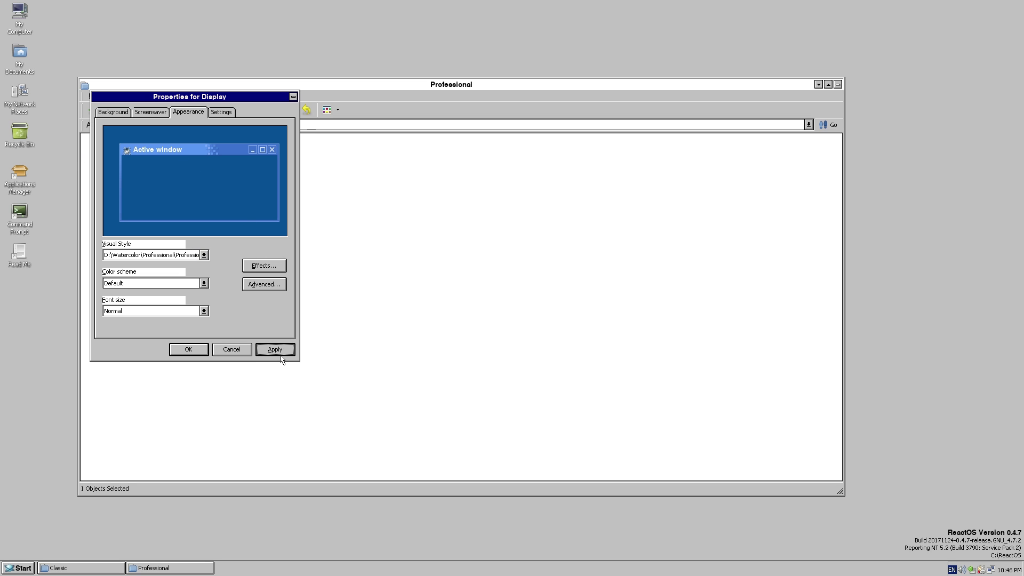
{"action": "left_click", "coordinate": [237, 237]}
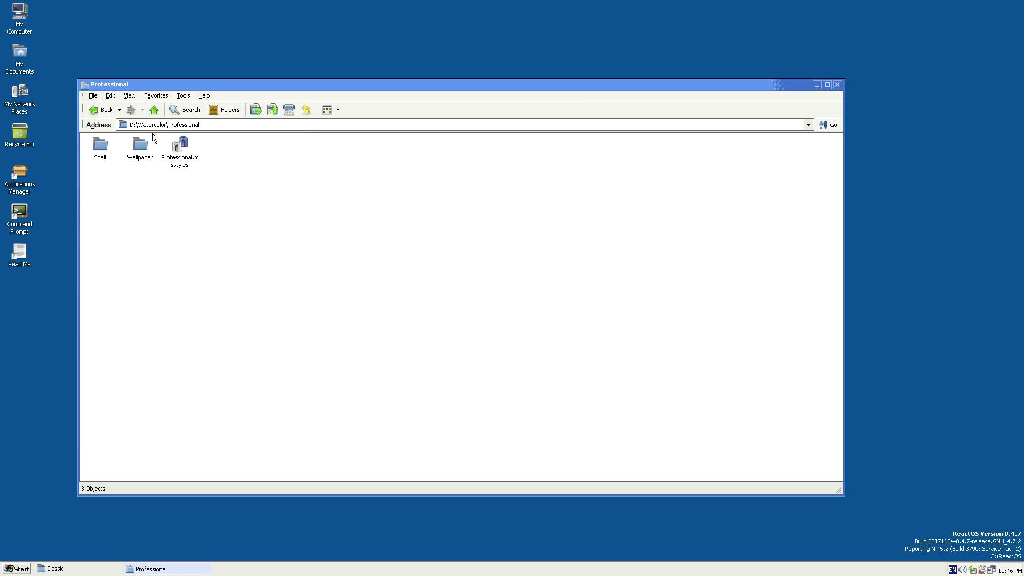
- Go back to the root of the ReactOS Themes drive, launch UXTender.exe to view its patcher window, and close it without patching
{"action": "left_click", "coordinate": [86, 113]}
{"action": "left_click", "coordinate": [86, 113]}
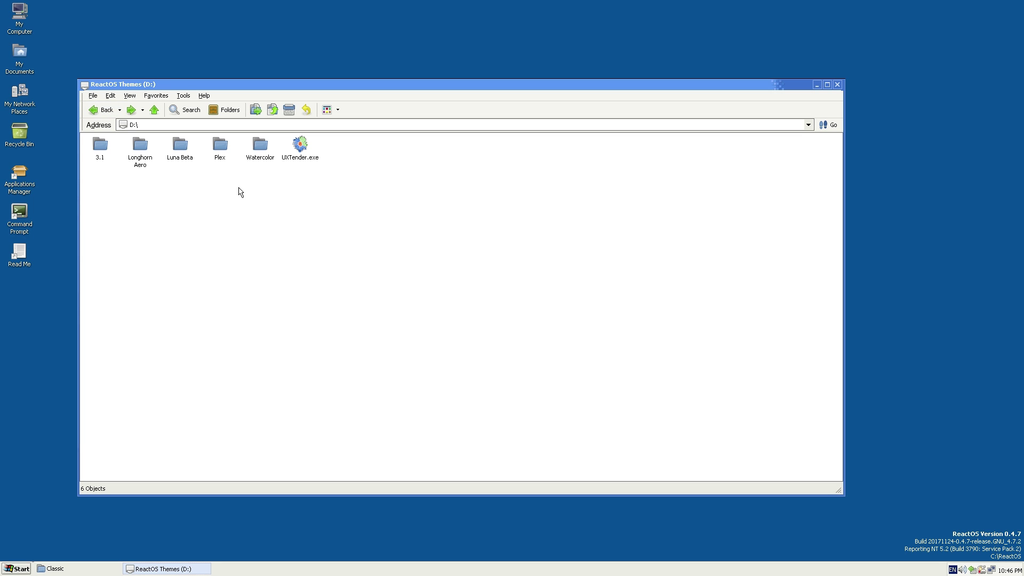
{"action": "double_click", "coordinate": [297, 146]}
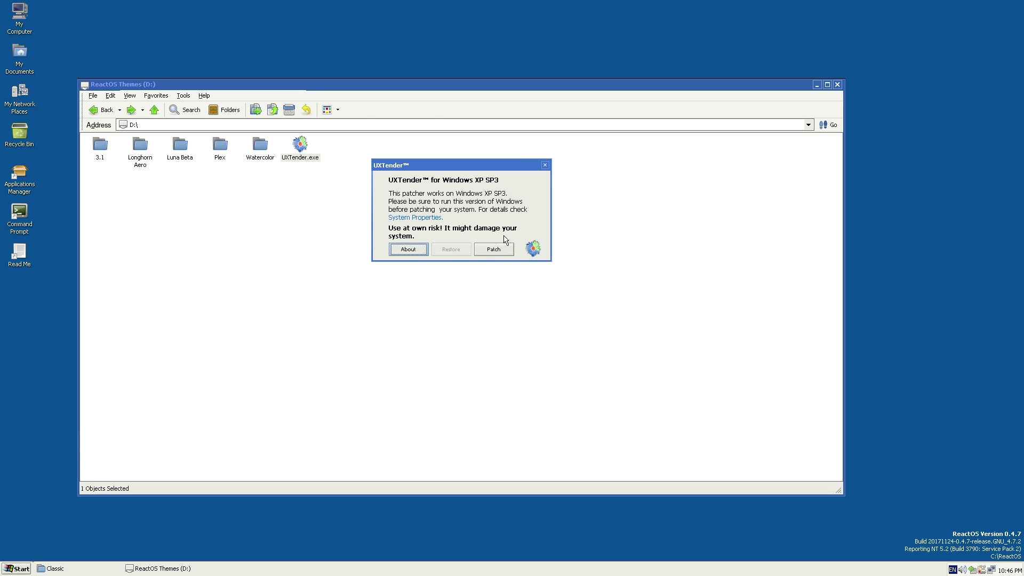
{"action": "left_click", "coordinate": [544, 165]}
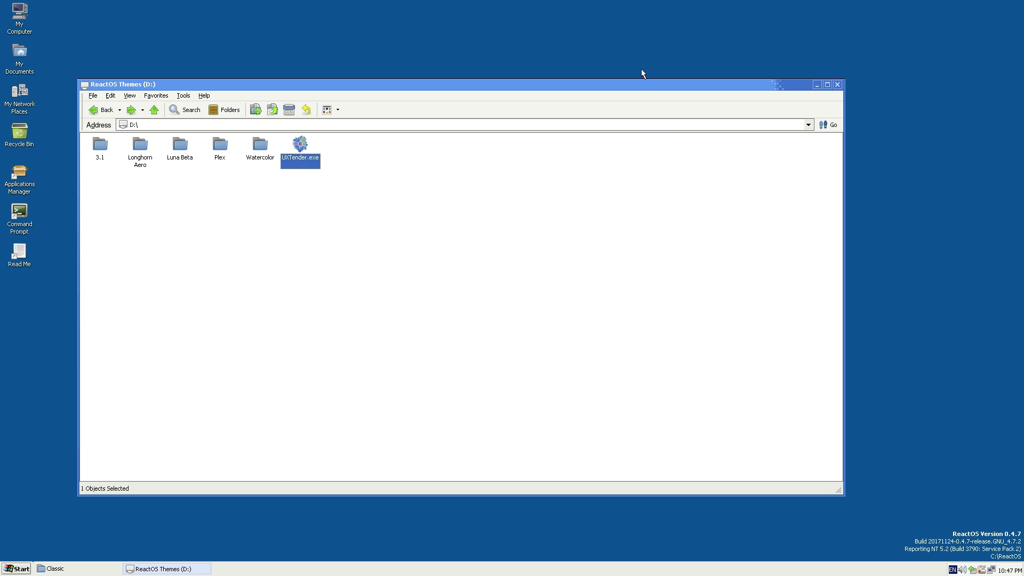
- Move the ReactOS Themes window off the display properties dialog, then close both the window and the dialog
{"action": "left_click_drag", "start_coordinate": [606, 88], "coordinate": [701, 120]}
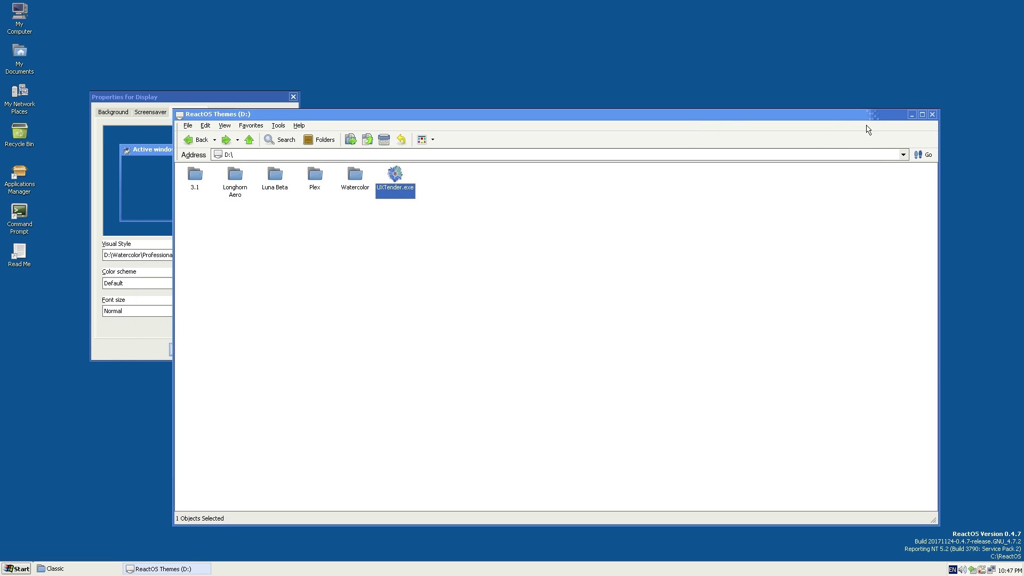
{"action": "left_click", "coordinate": [560, 230]}
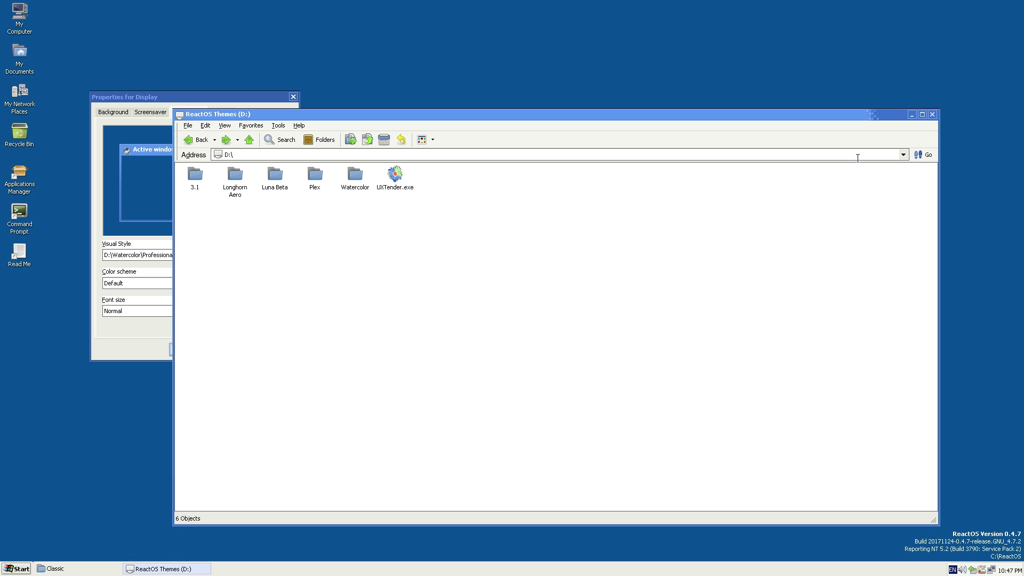
{"action": "left_click", "coordinate": [932, 115]}
{"action": "left_click", "coordinate": [293, 96]}
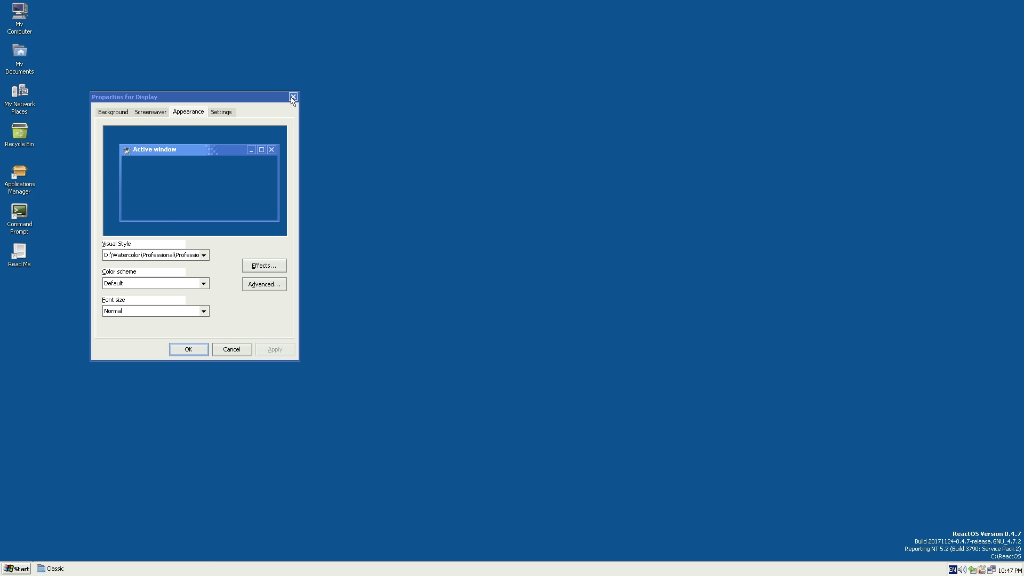